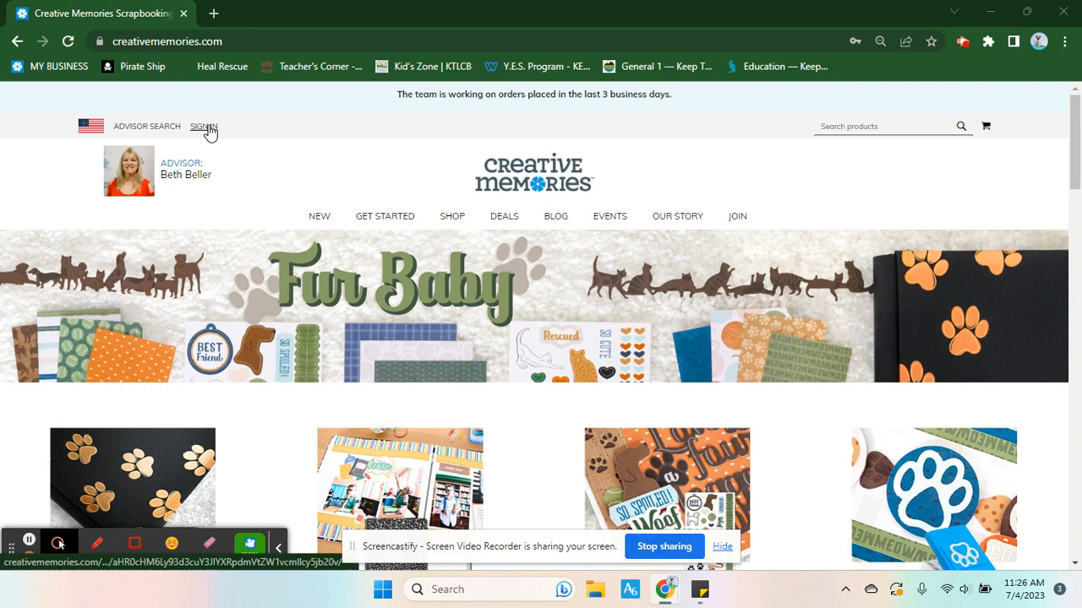
# Sign in to the Creative Memories customer account with the saved credentials
pyautogui.click(203, 126)
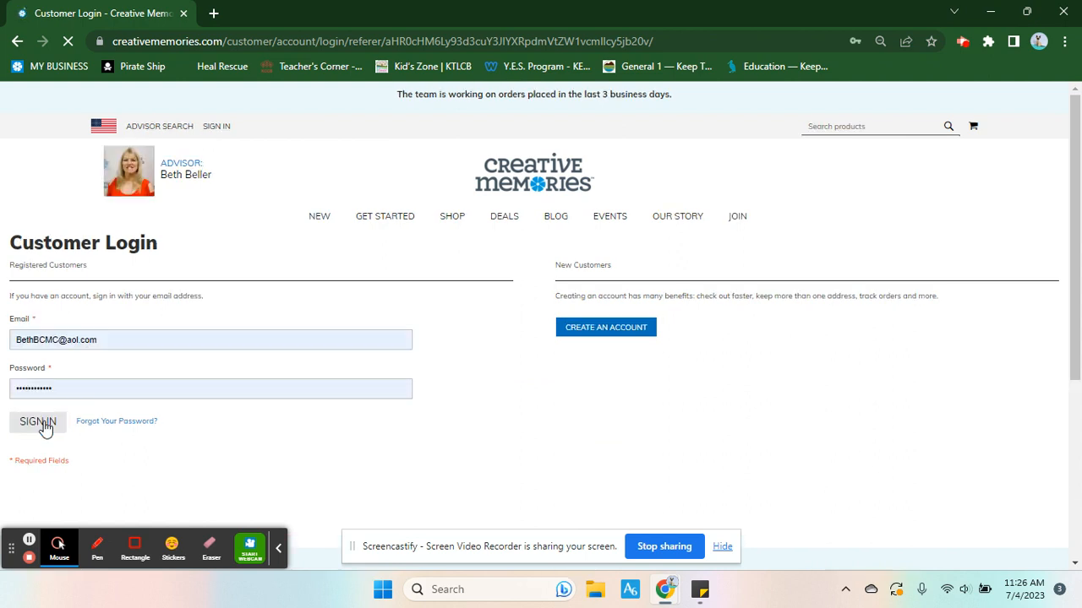
pyautogui.click(44, 426)
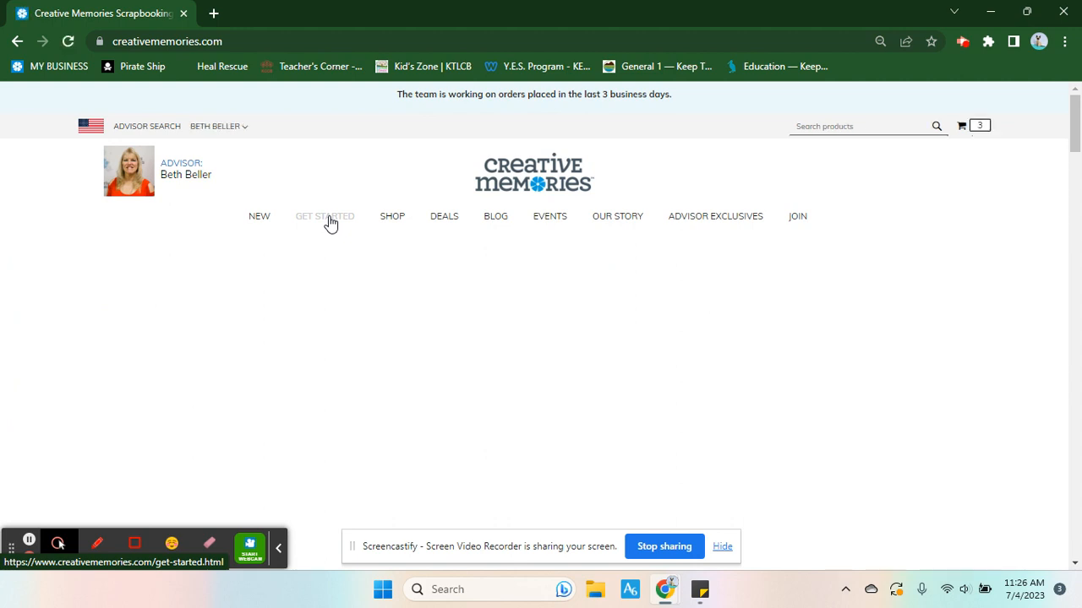
# Open the details page of the 8x8 Custom Paper Albums from the Digital category under Get Started
pyautogui.moveTo(328, 217)
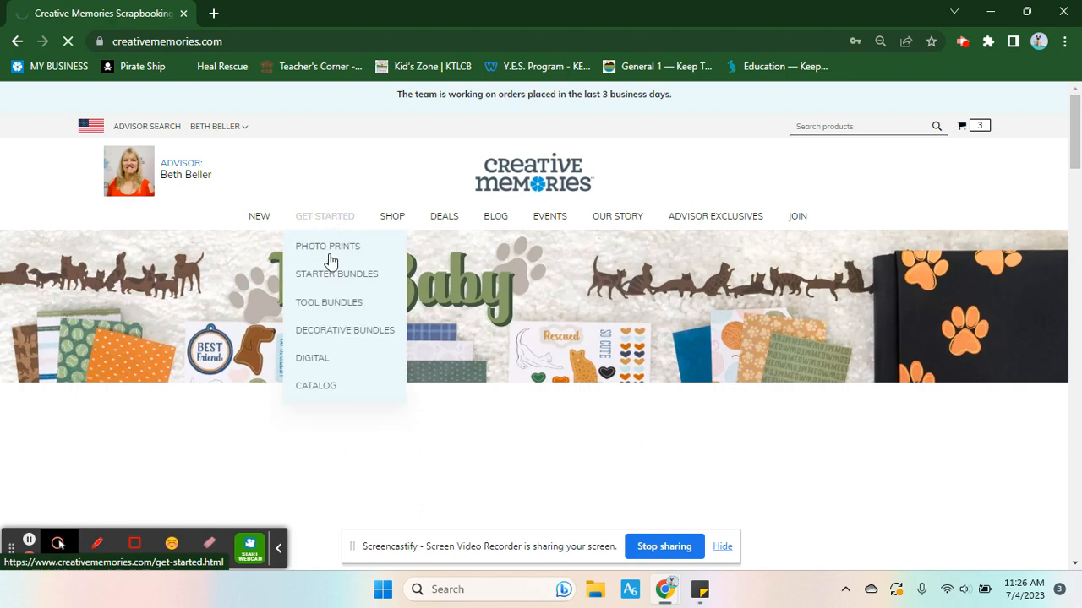
pyautogui.click(317, 358)
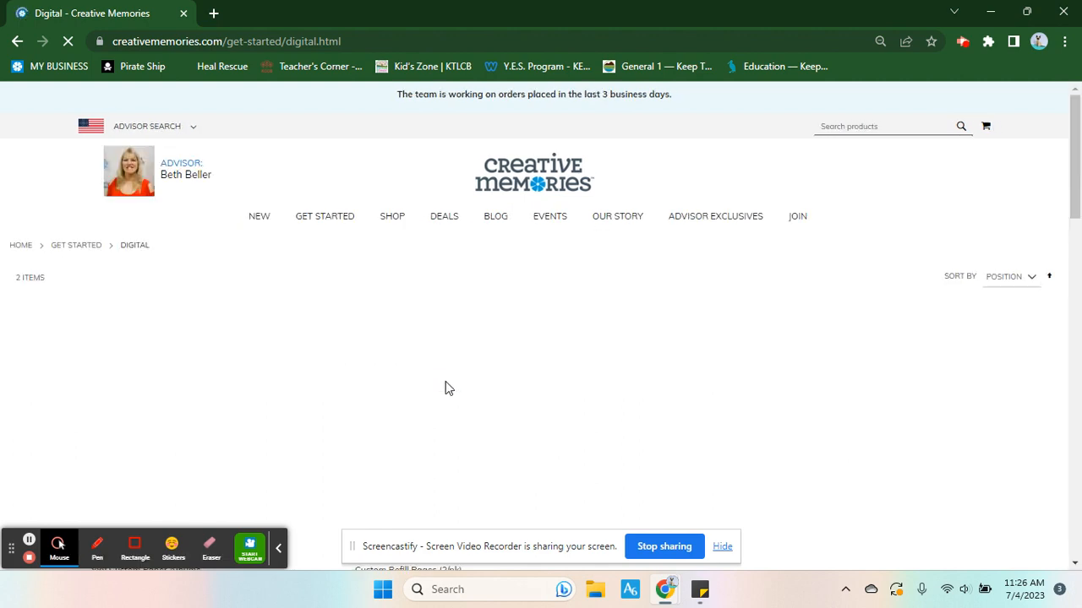
pyautogui.scroll(-2, 514, 430)
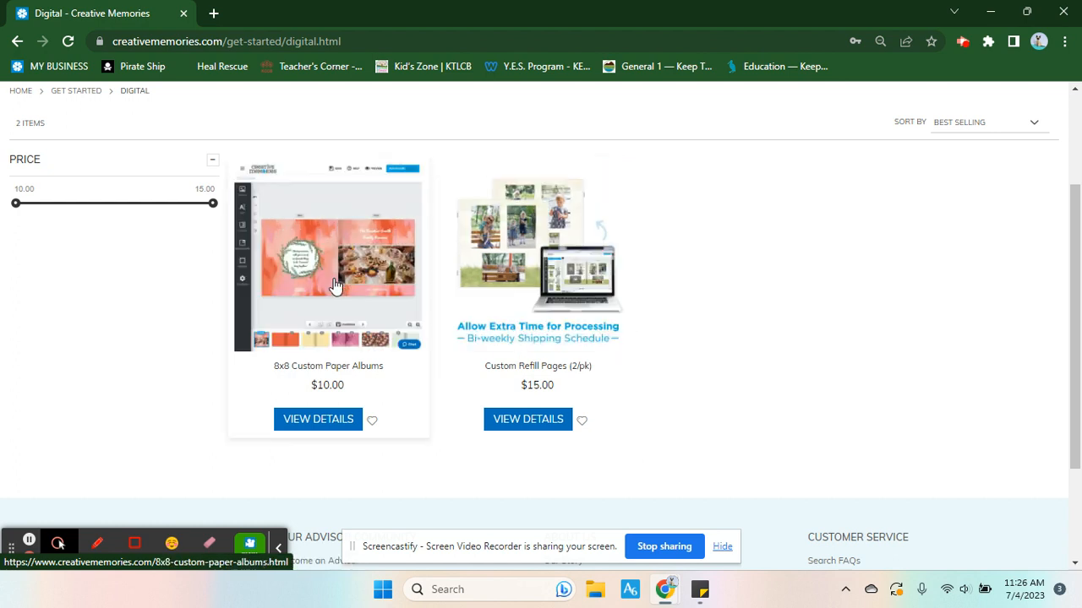
pyautogui.click(320, 425)
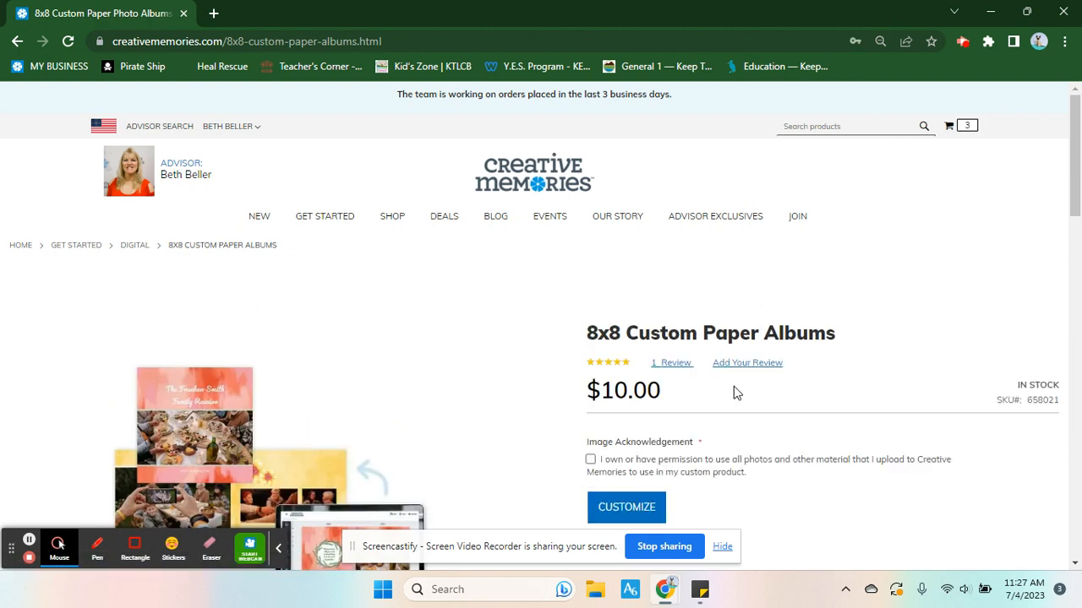
# Accept the image acknowledgement and start a custom album project named "Christmas Demo"
pyautogui.scroll(-3, 627, 380)
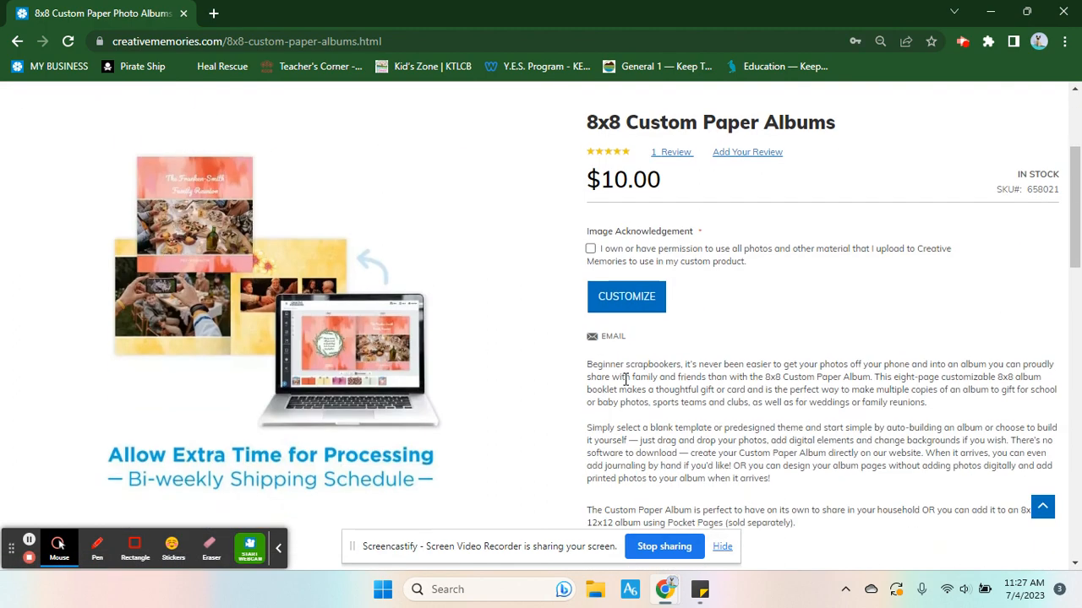
pyautogui.click(590, 251)
pyautogui.click(627, 308)
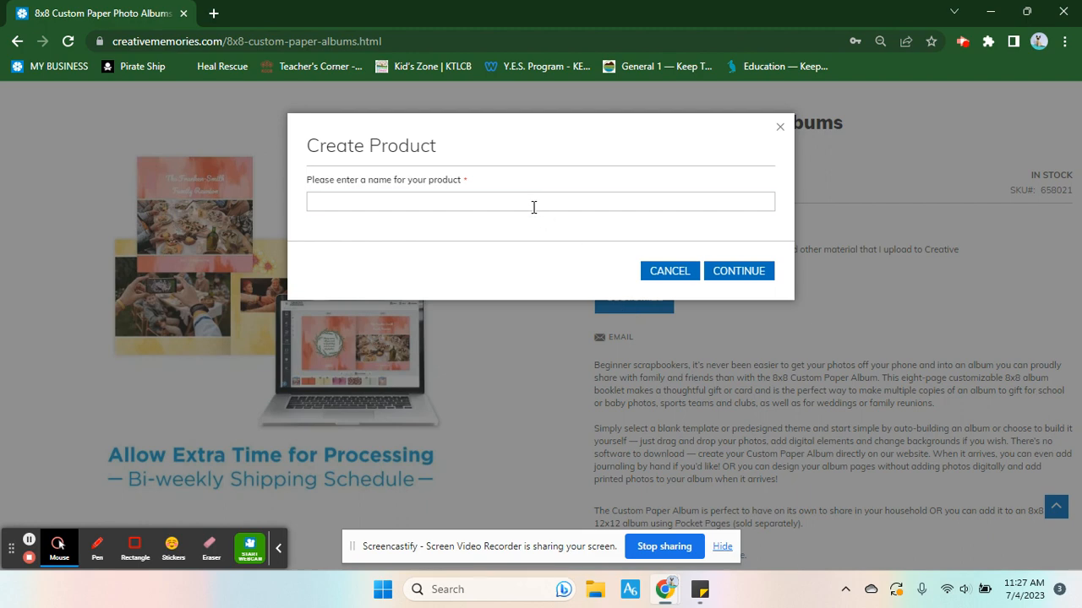
pyautogui.click(533, 207)
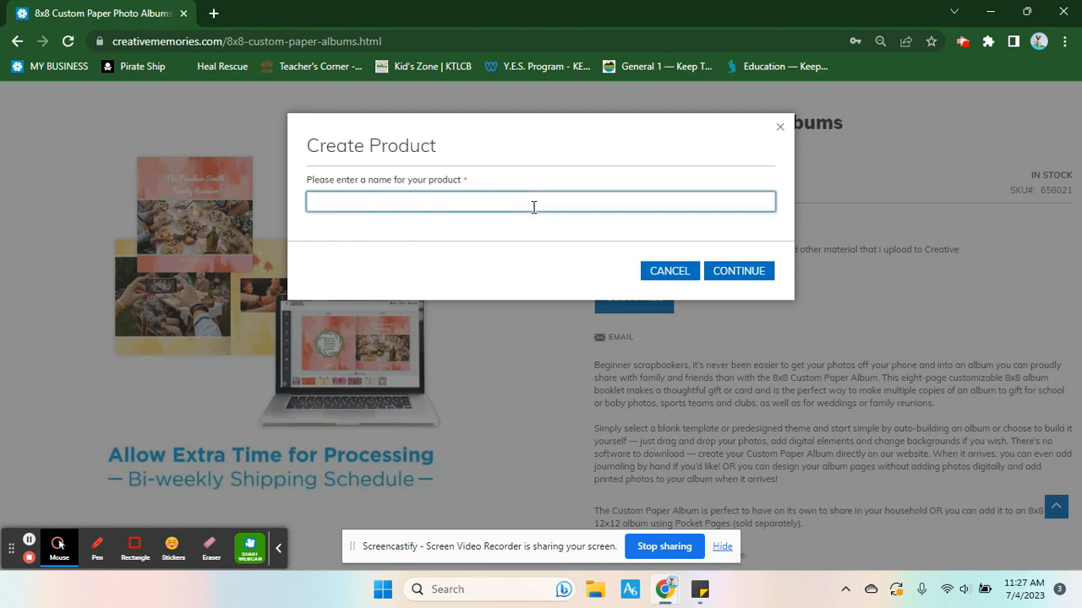
pyautogui.write('Christmas Demo')
pyautogui.click(732, 283)
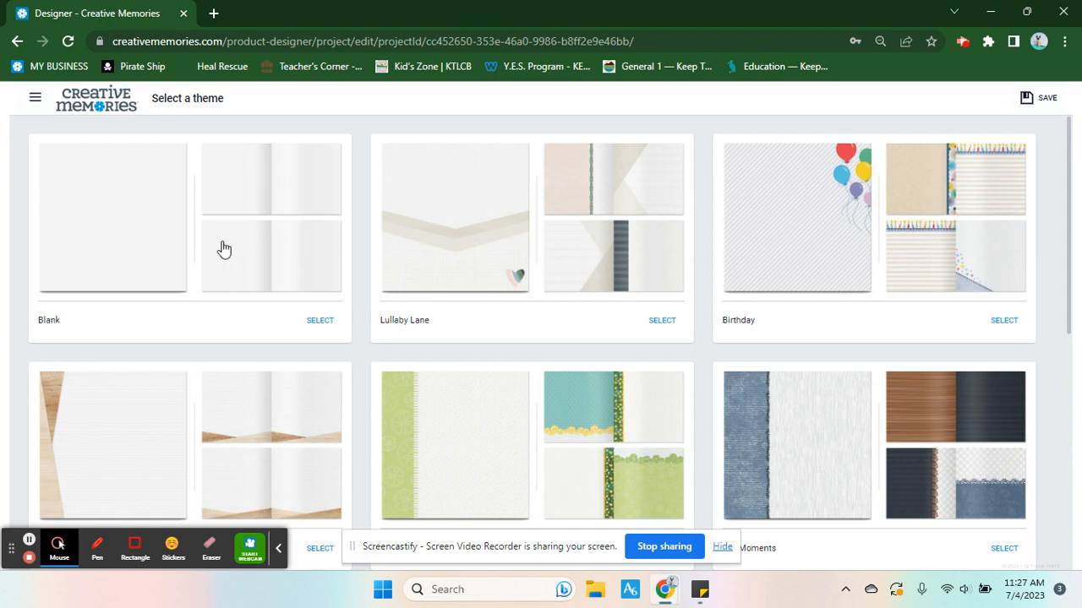
# Choose the Blank theme for the album and skip the photo selection
pyautogui.click(161, 244)
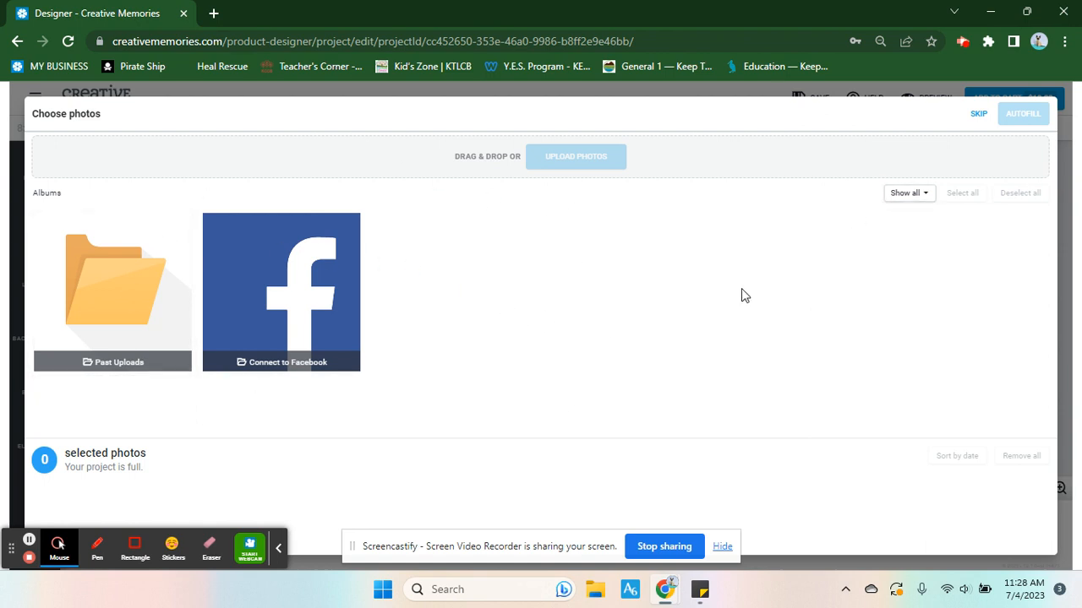
pyautogui.click(977, 115)
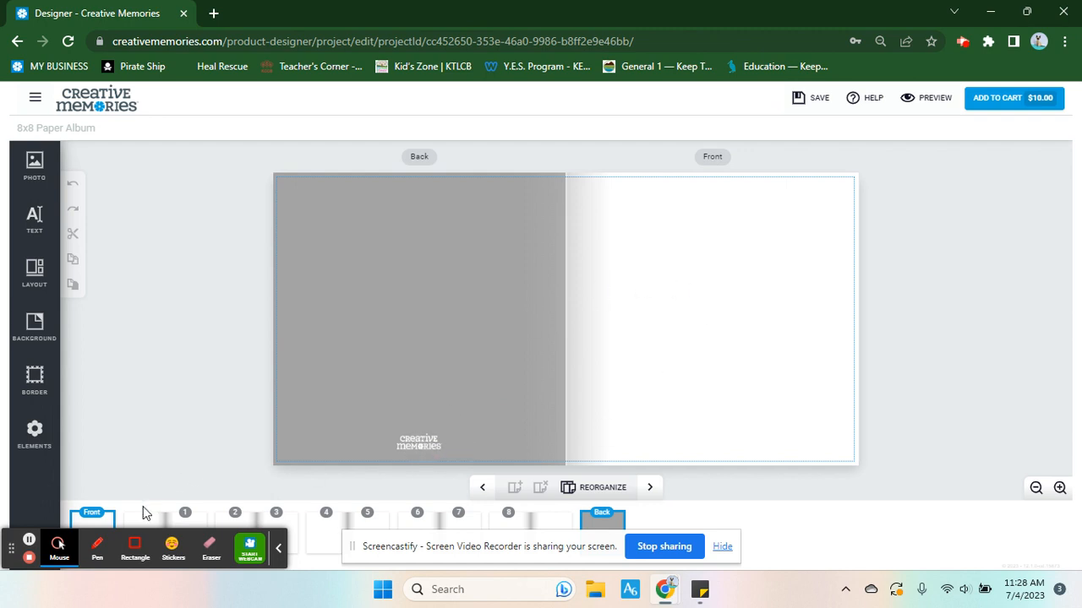
# Go to the page 1 spread and view the photo source options
pyautogui.click(650, 491)
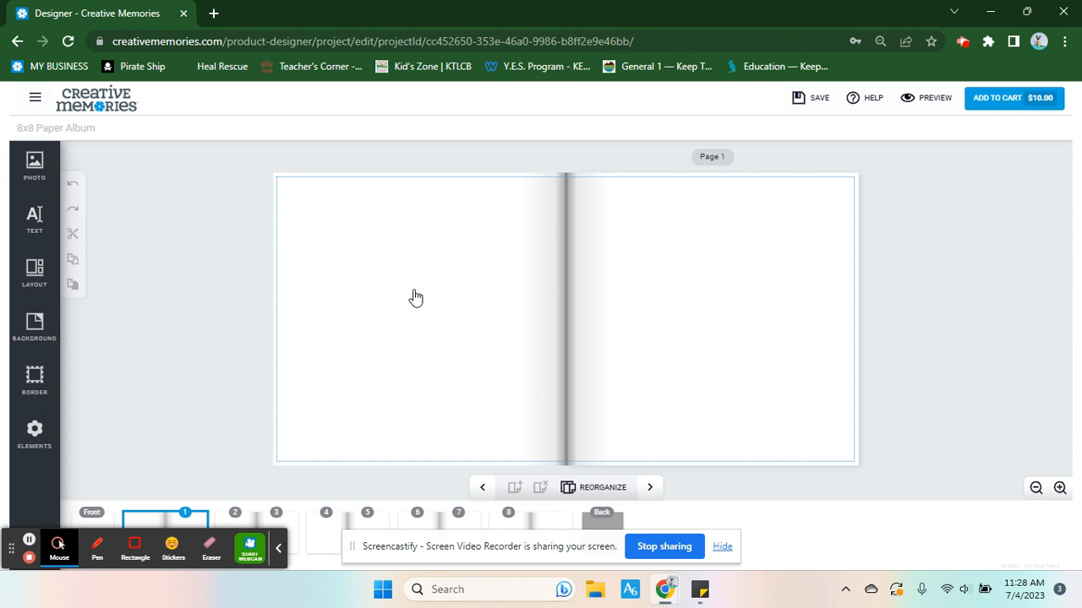
pyautogui.click(240, 517)
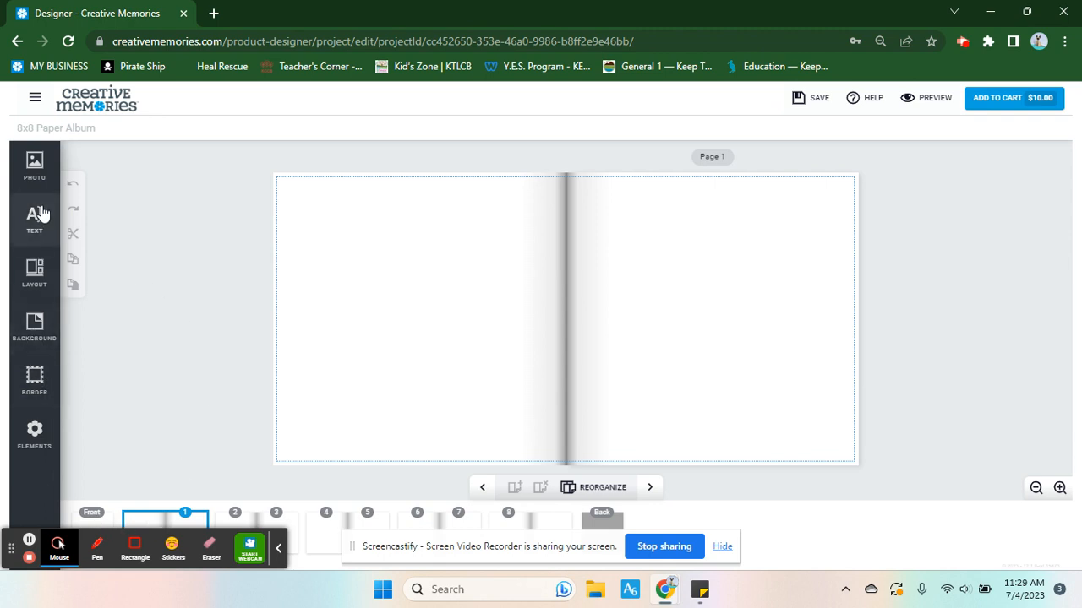
pyautogui.click(34, 182)
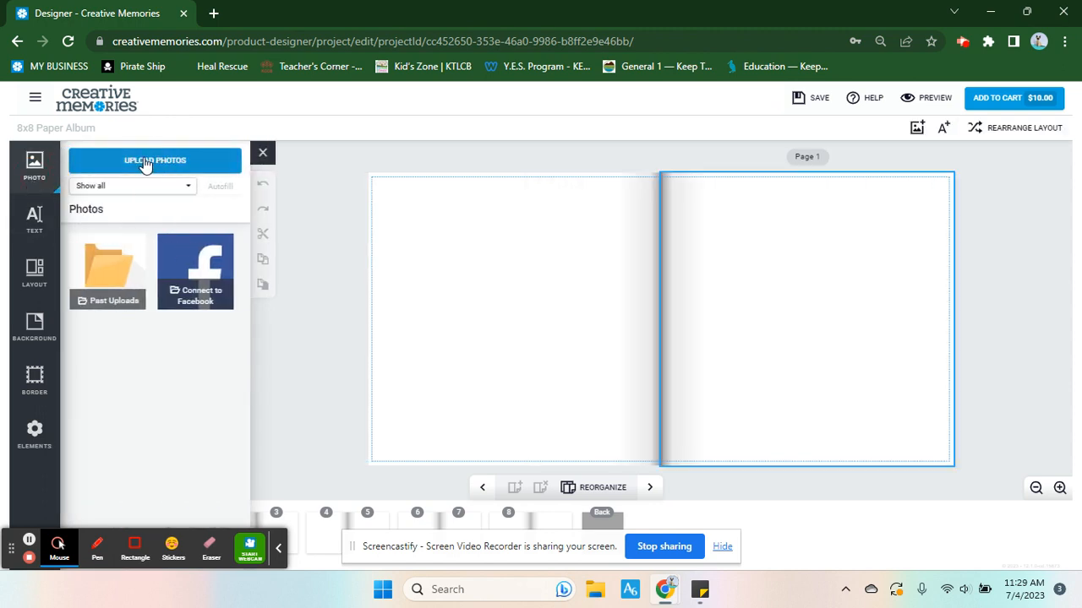
# Add a text box to page 1 reading "Christmas 2023"
pyautogui.click(35, 216)
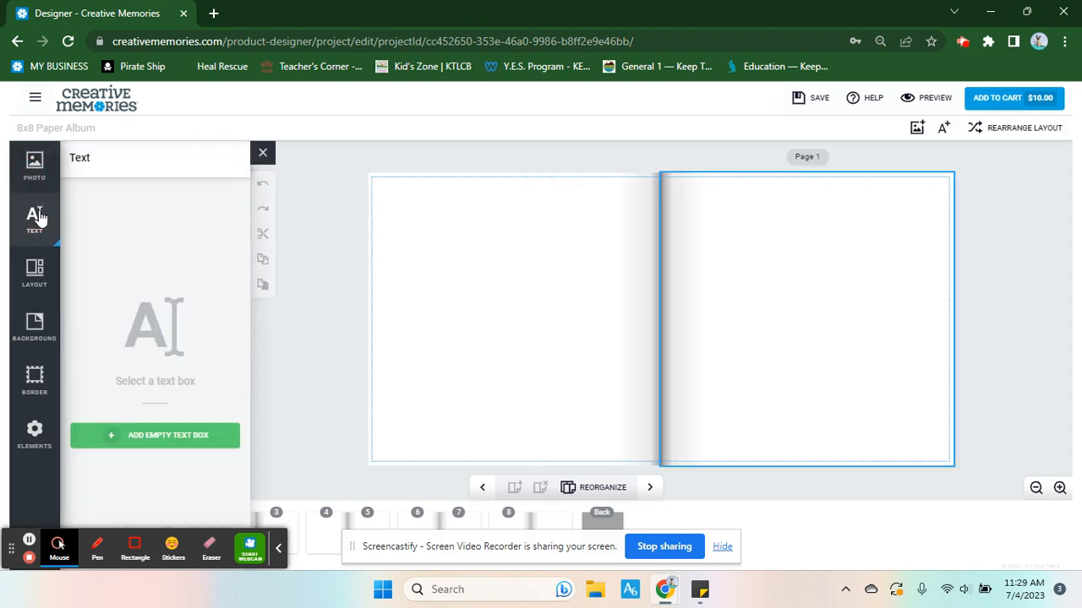
pyautogui.click(158, 435)
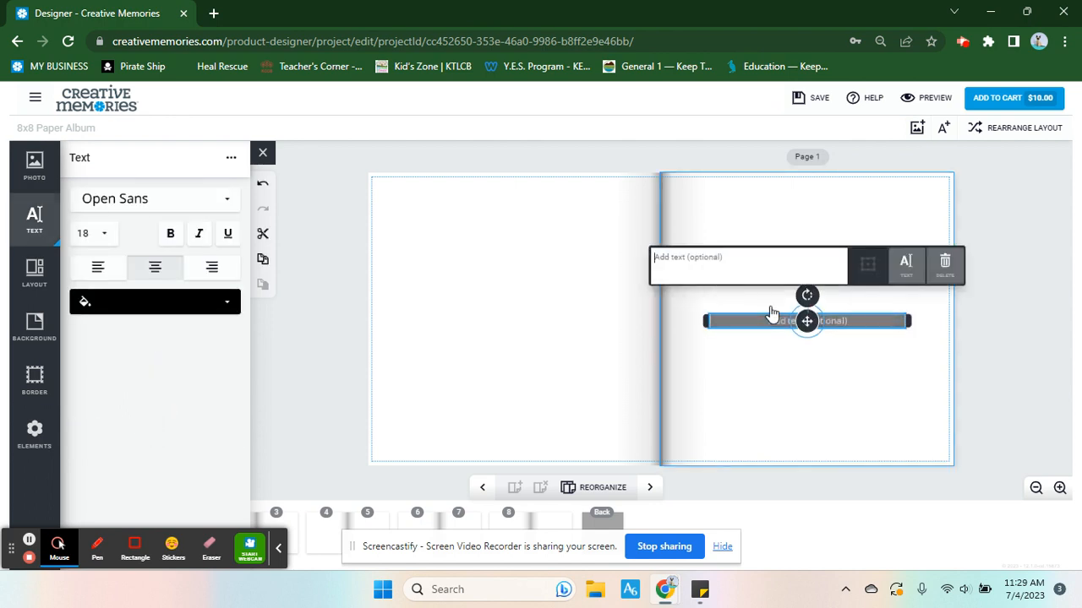
pyautogui.write('Christ')
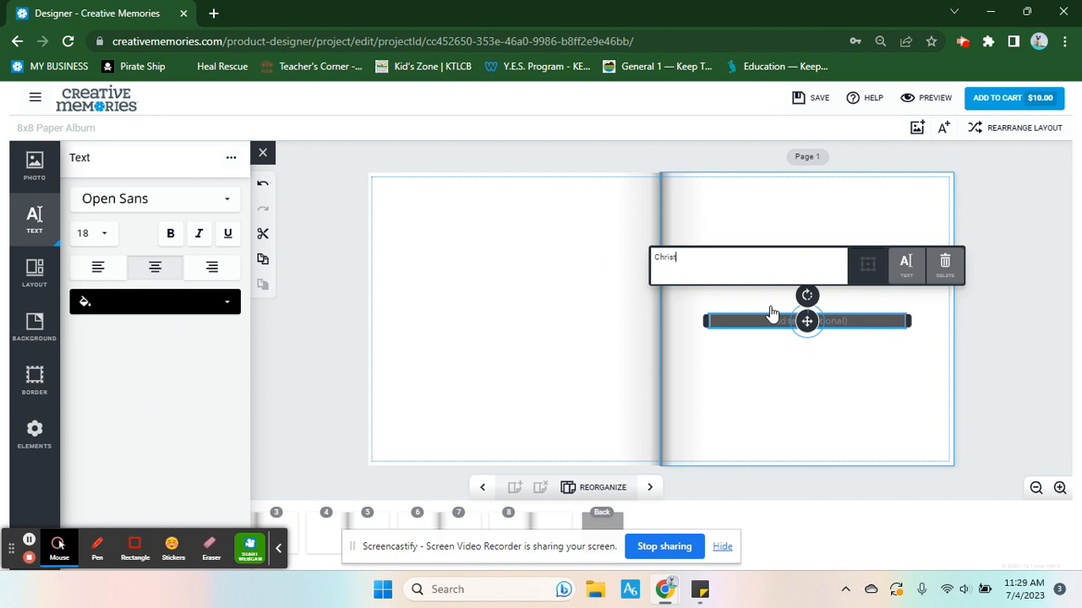
pyautogui.write('mas 2023')
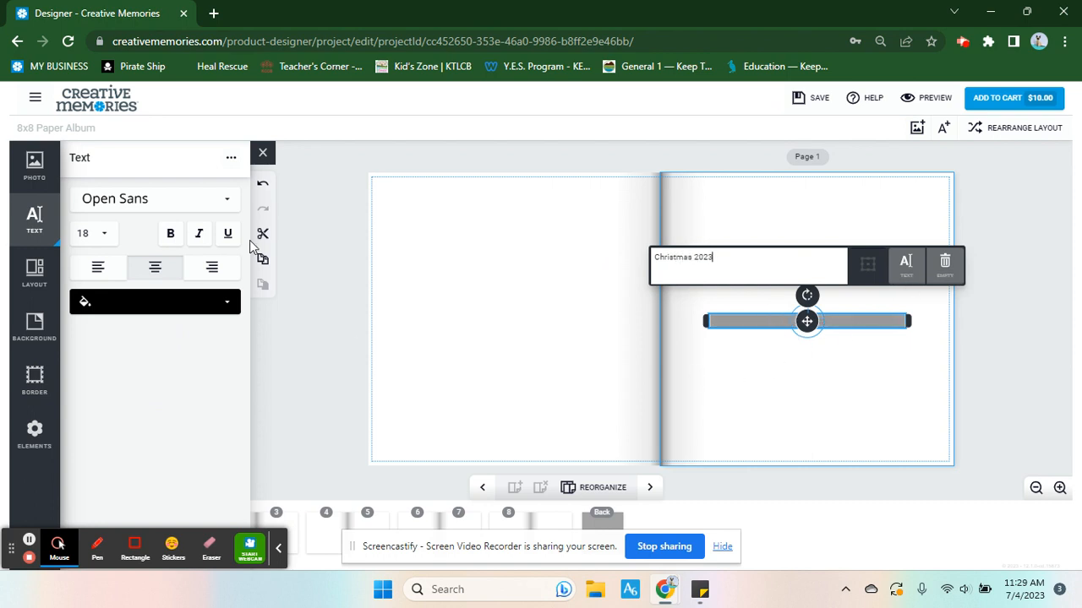
# Make the "Christmas 2023" text bold and browse the available fonts
pyautogui.click(135, 207)
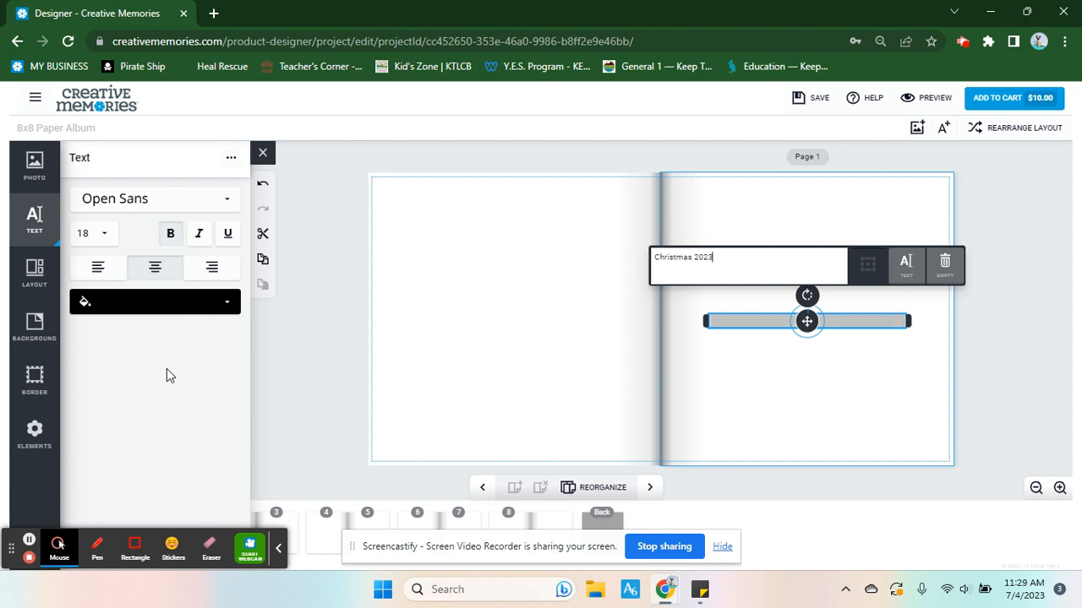
pyautogui.scroll(-1, 150, 321)
pyautogui.scroll(-3, 147, 338)
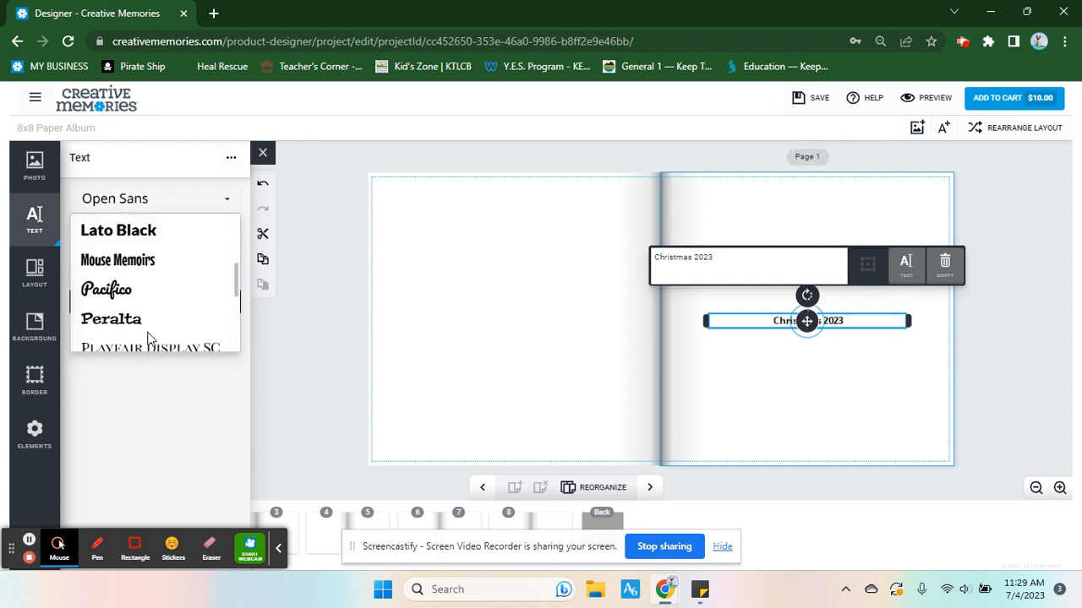
pyautogui.scroll(2, 148, 338)
# Clear the "Christmas 2023" text and delete its text box from page 1
pyautogui.click(950, 272)
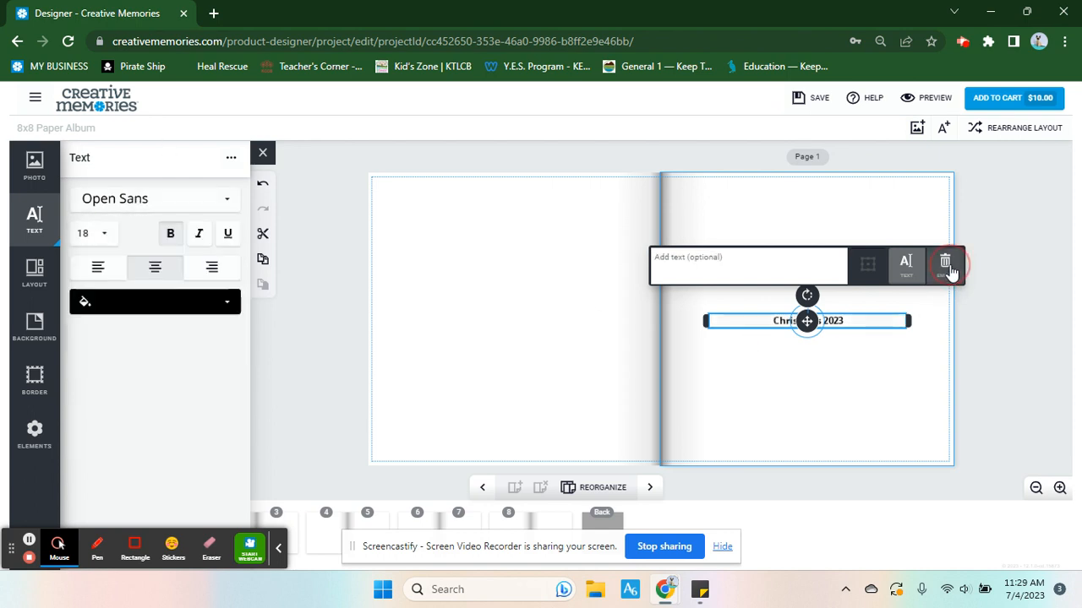
pyautogui.click(949, 270)
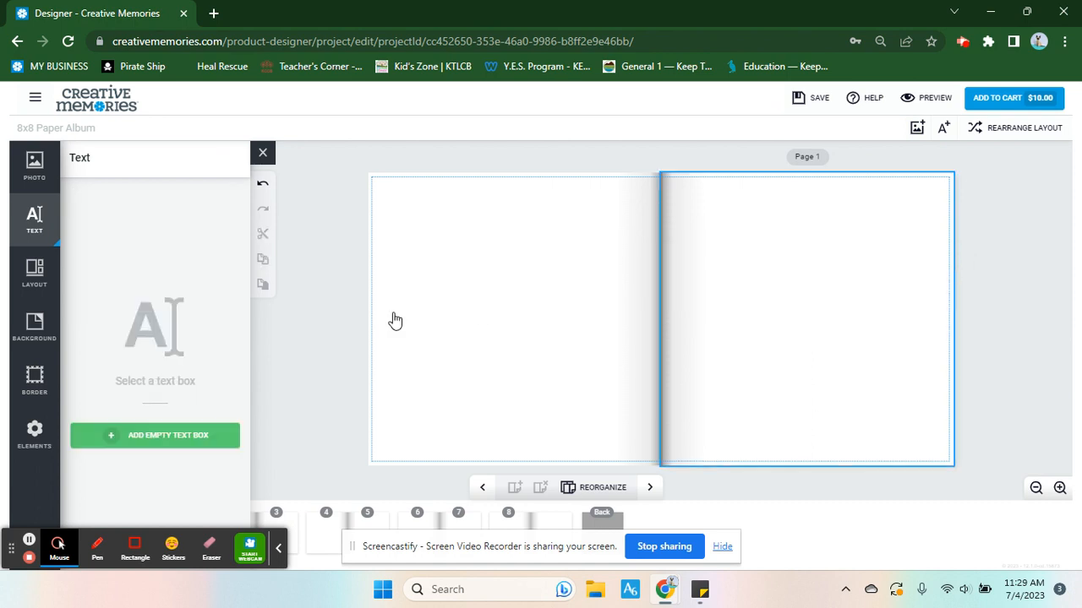
# Apply a two-photo page layout with two wide stacked photo frames to page 1
pyautogui.click(34, 270)
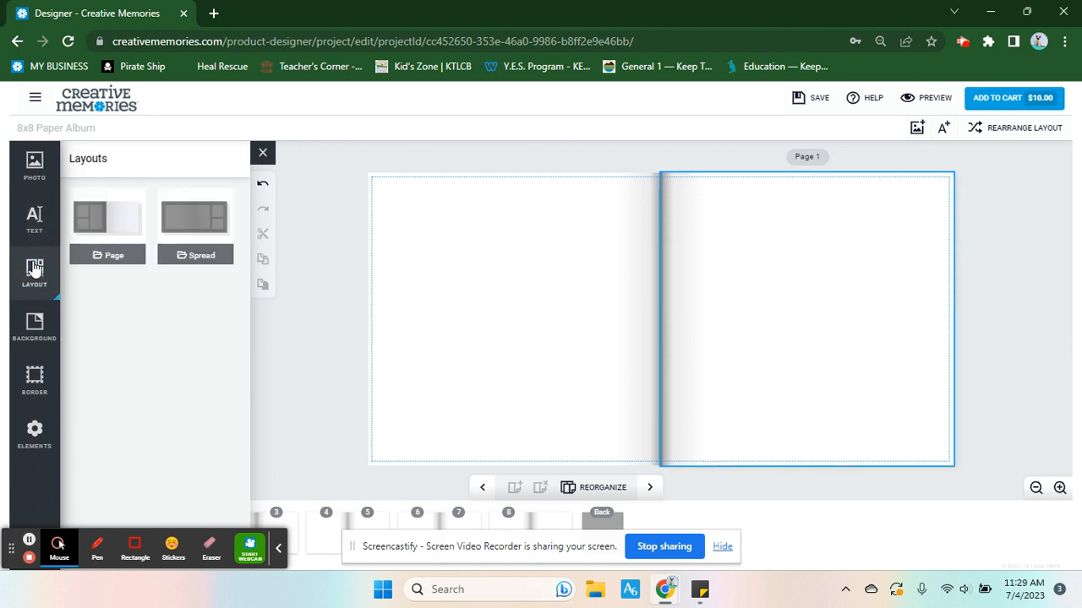
pyautogui.click(114, 226)
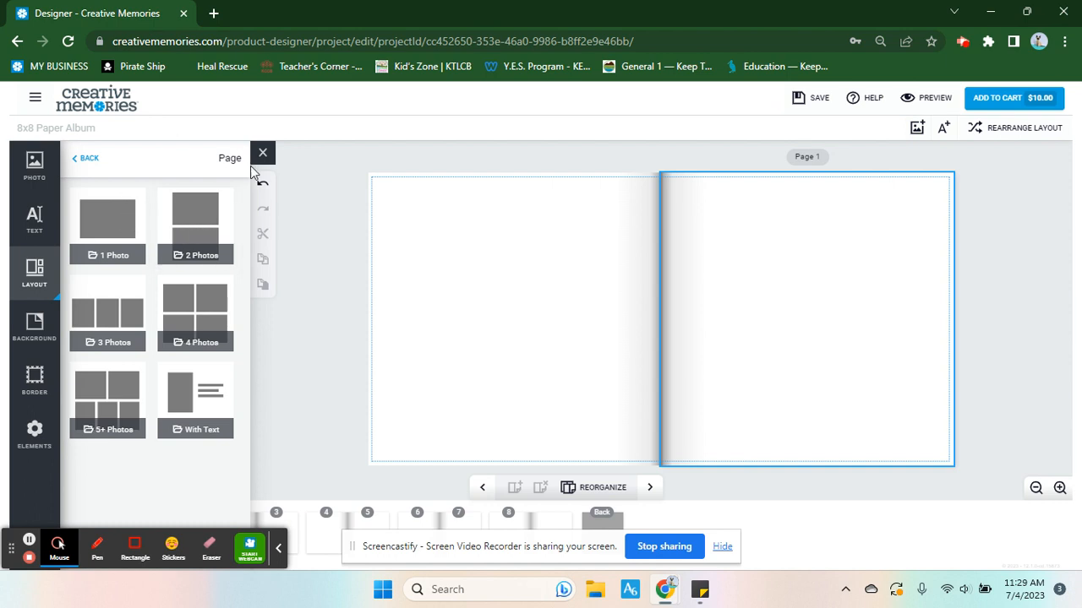
pyautogui.click(192, 241)
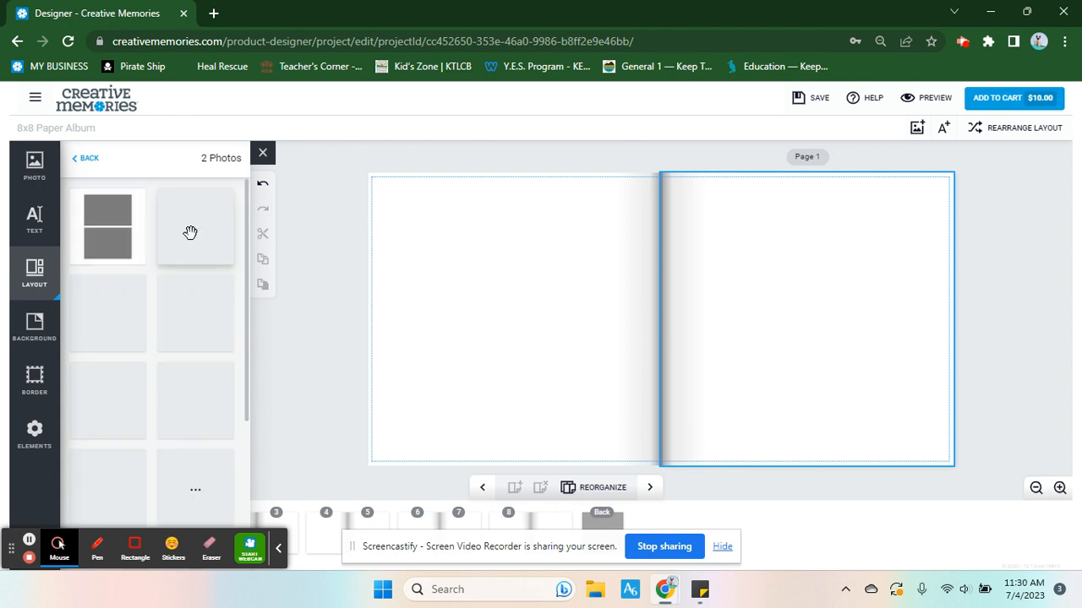
pyautogui.scroll(-3, 173, 365)
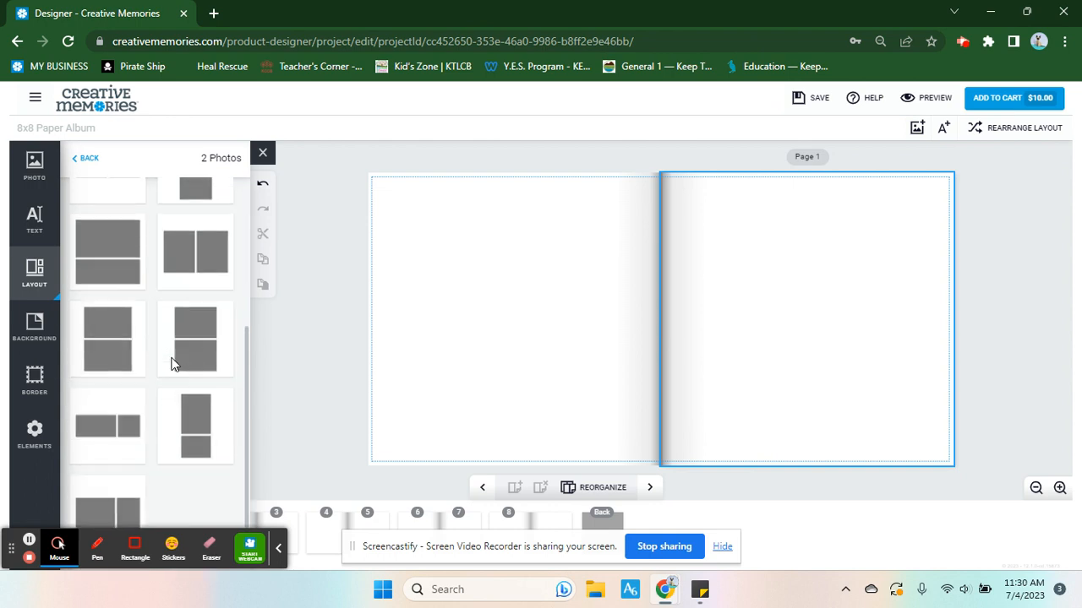
pyautogui.scroll(5, 171, 363)
pyautogui.click(198, 307)
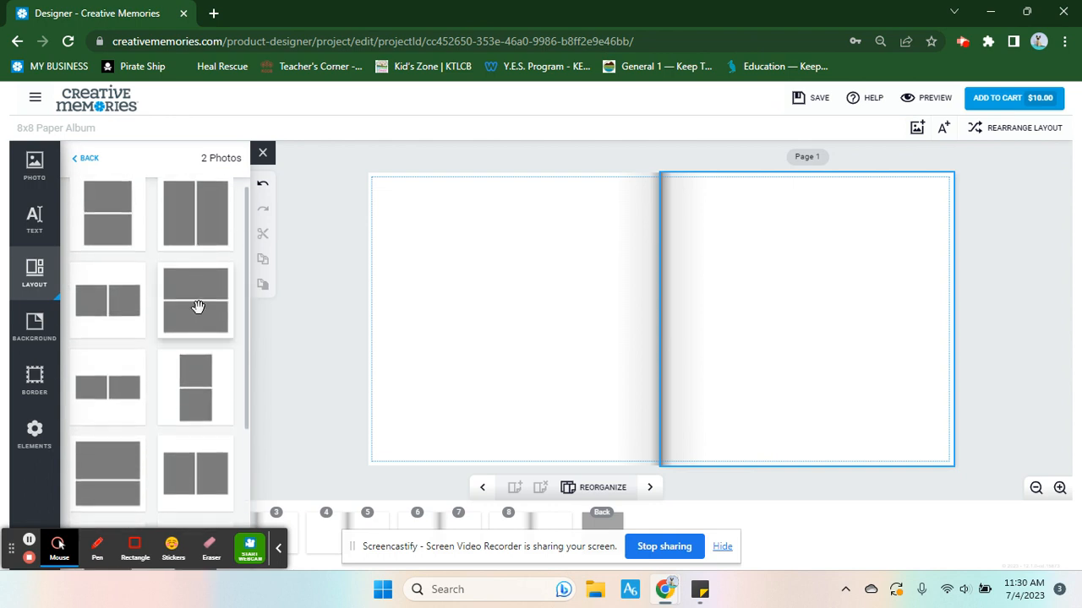
pyautogui.moveTo(268, 321); pyautogui.dragTo(816, 346)
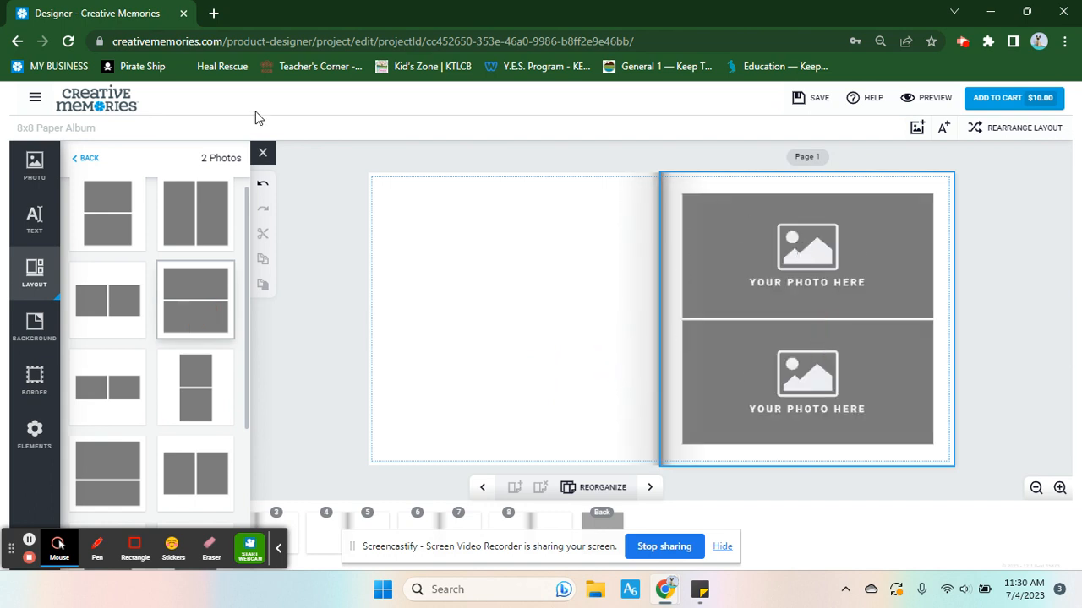
# Delete both photo placeholders from page 1
pyautogui.click(833, 332)
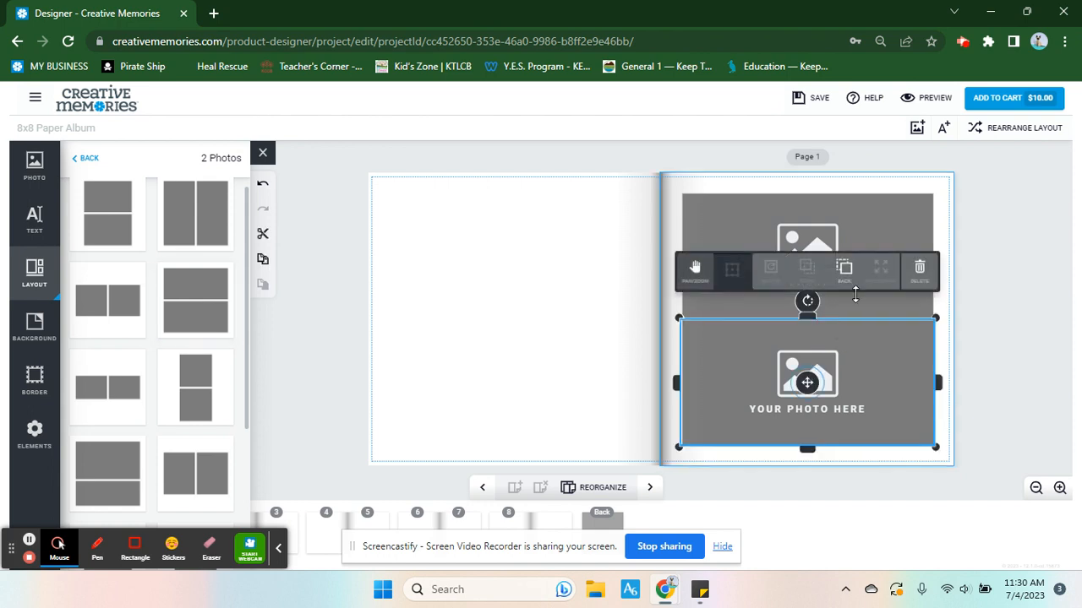
pyautogui.click(933, 281)
pyautogui.click(888, 265)
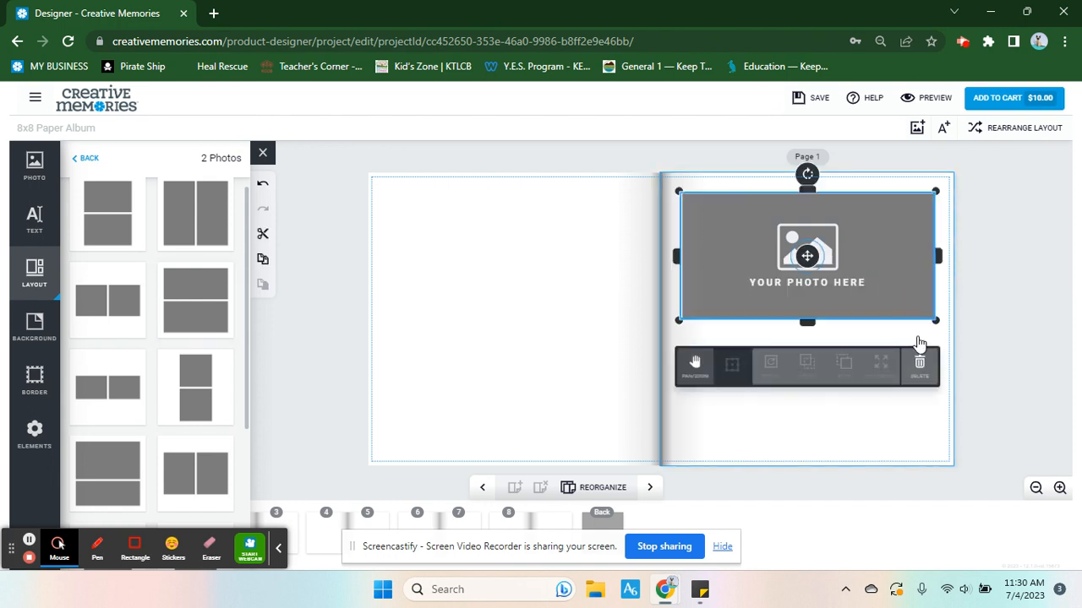
pyautogui.click(920, 361)
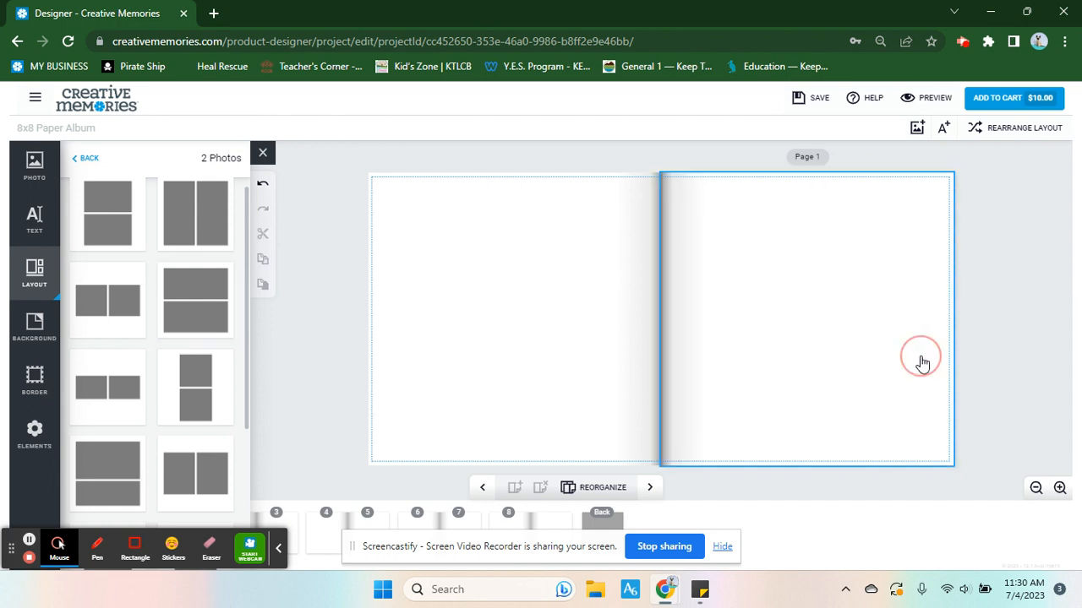
# Apply the Polar Lights background with the navy branch strip and teal scalloped edge to the left-hand page of the spread
pyautogui.click(40, 335)
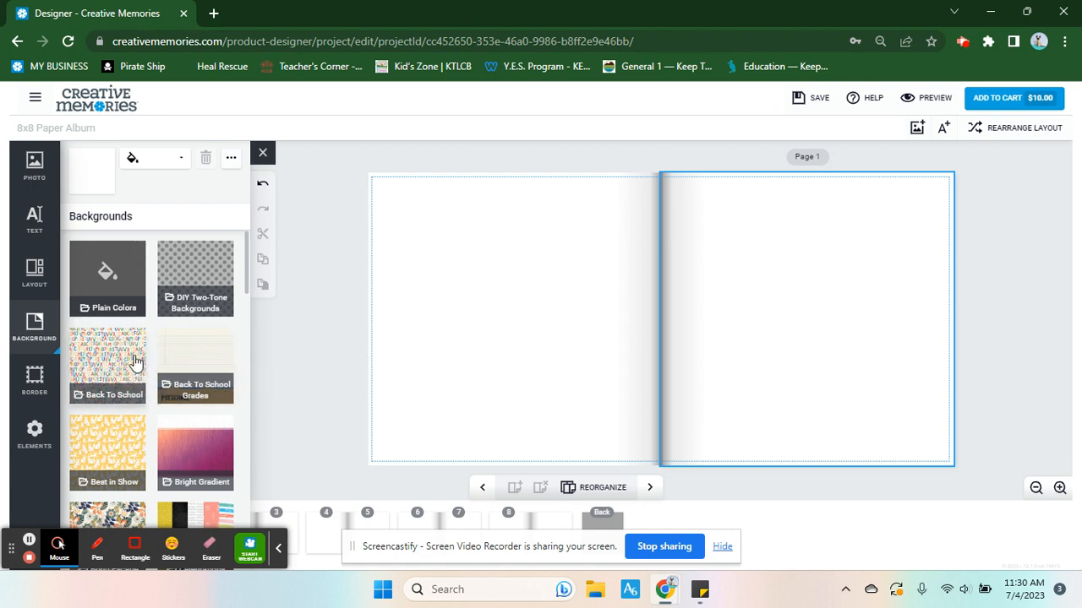
pyautogui.scroll(-3, 133, 362)
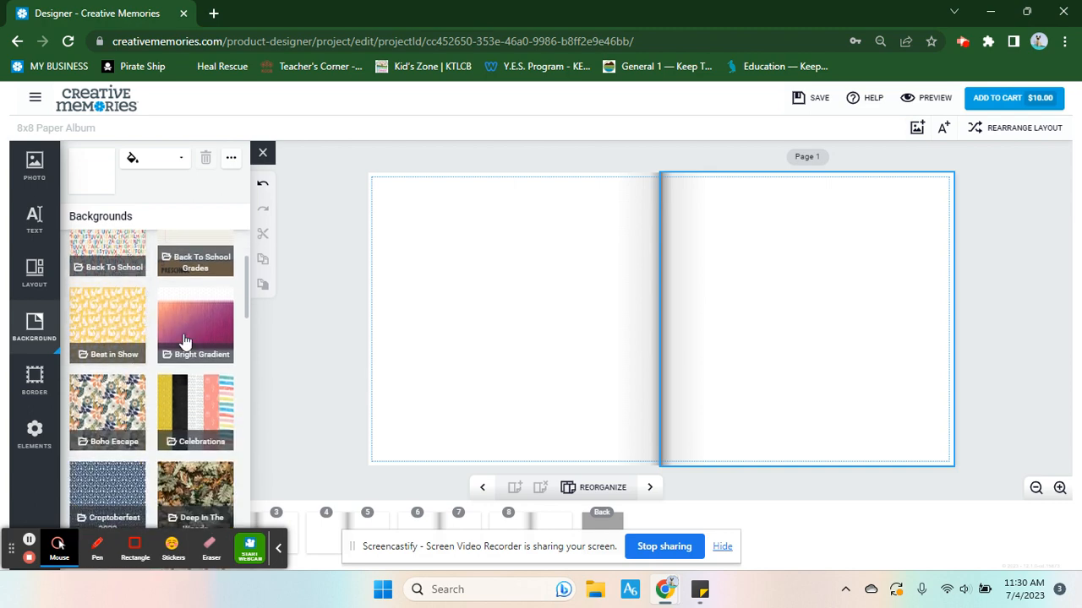
pyautogui.scroll(-8, 122, 427)
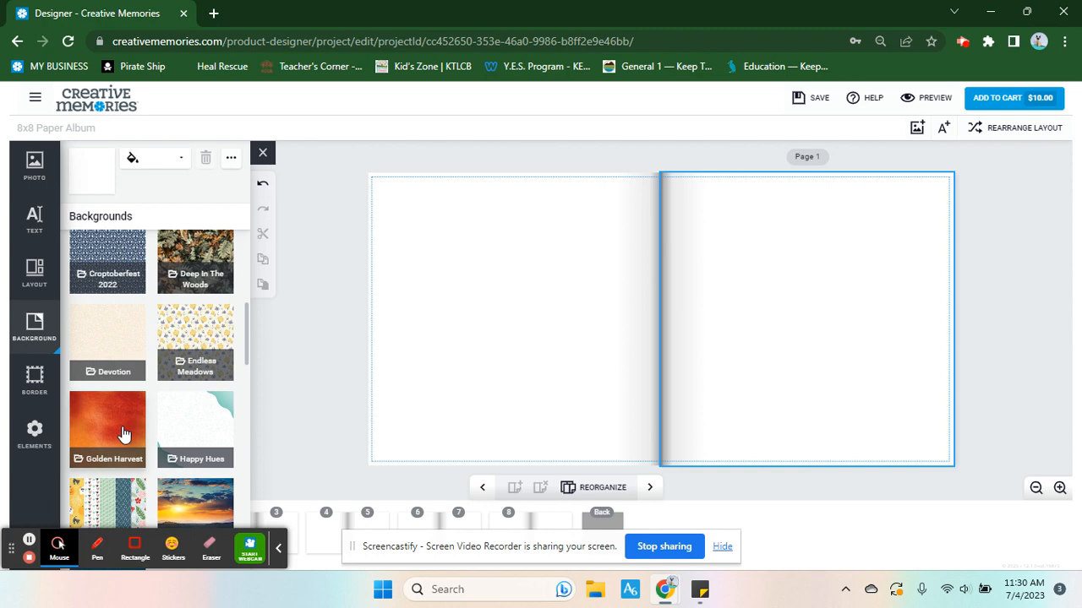
pyautogui.scroll(-2, 123, 433)
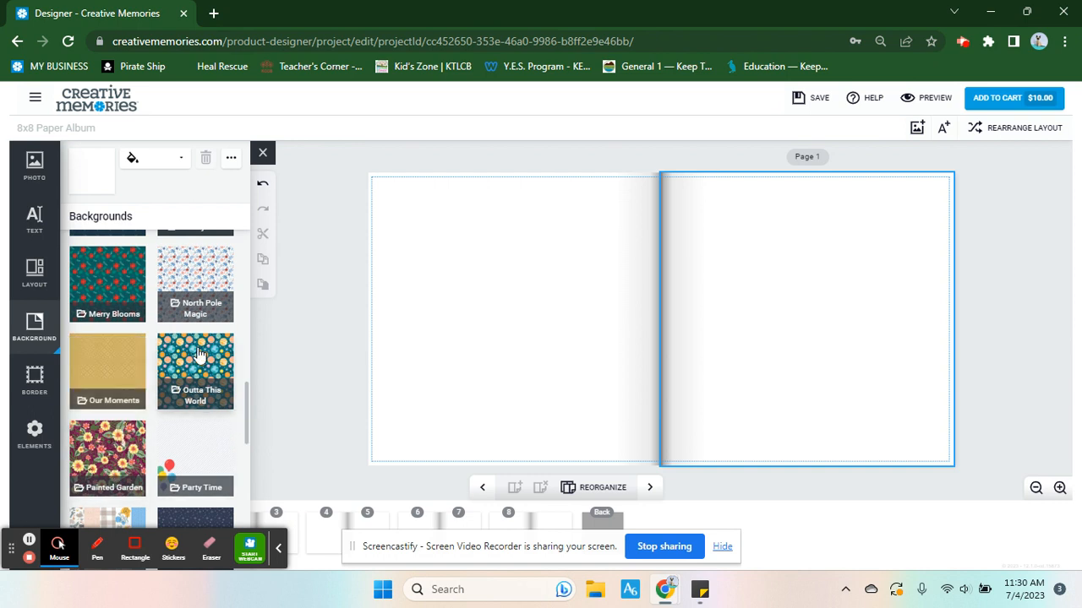
pyautogui.scroll(-2, 169, 389)
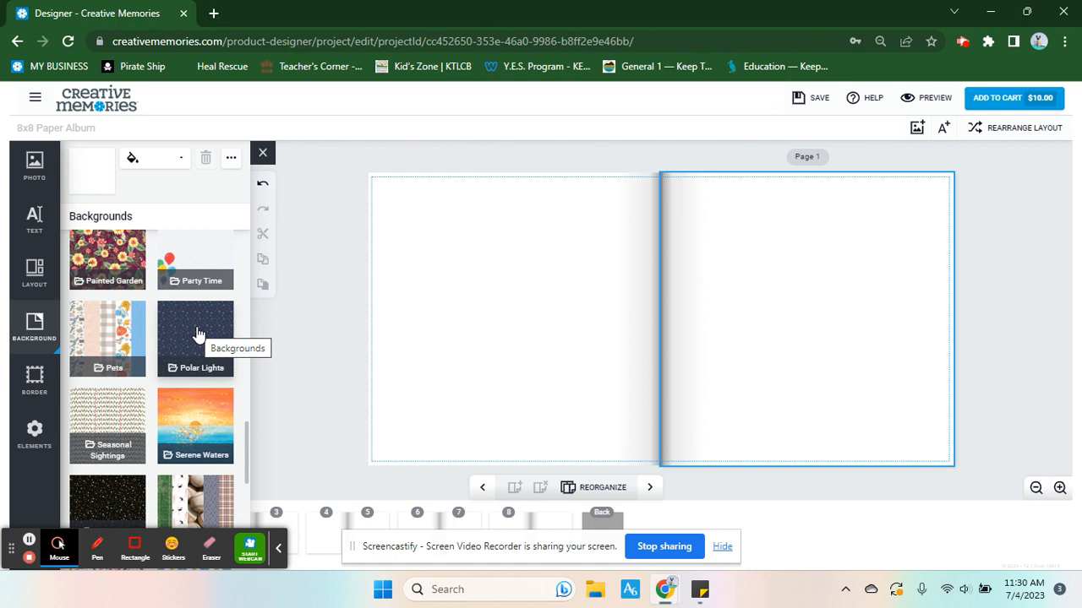
pyautogui.click(193, 373)
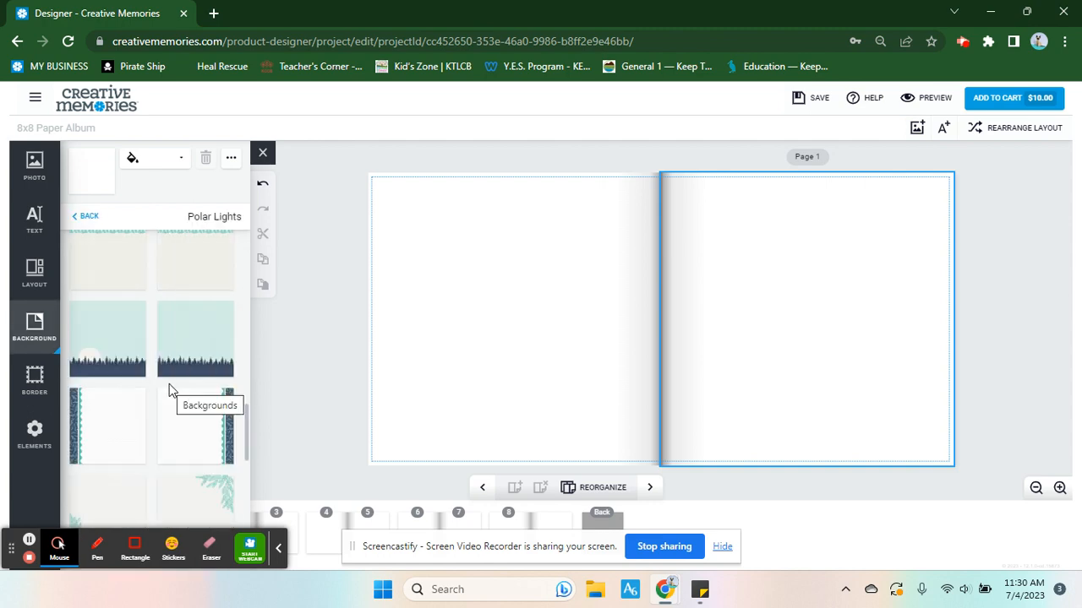
pyautogui.scroll(-2, 134, 312)
pyautogui.scroll(-1, 134, 312)
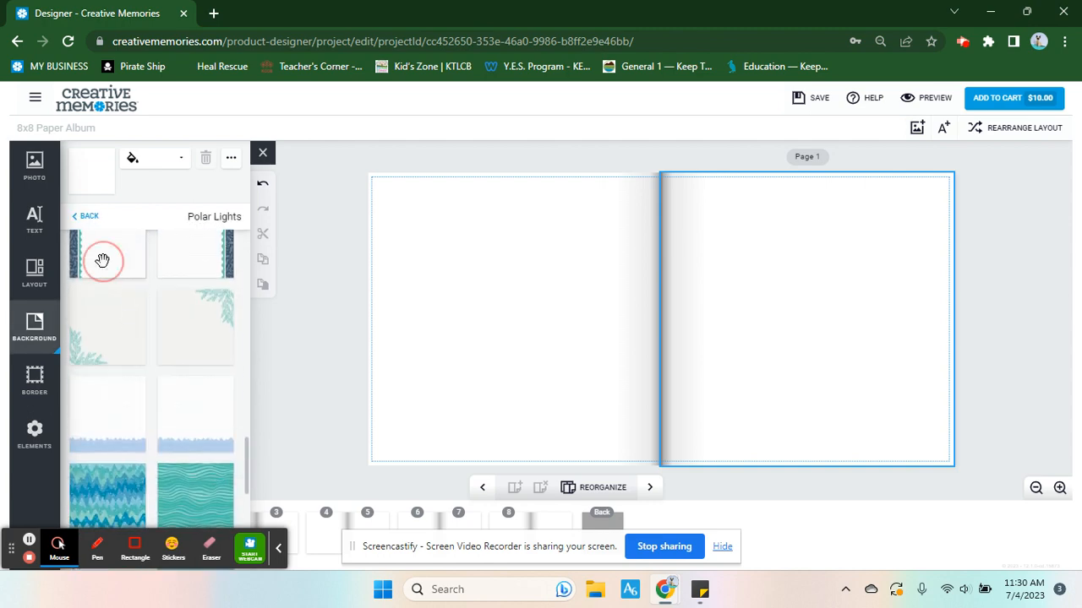
pyautogui.moveTo(101, 259); pyautogui.dragTo(506, 379)
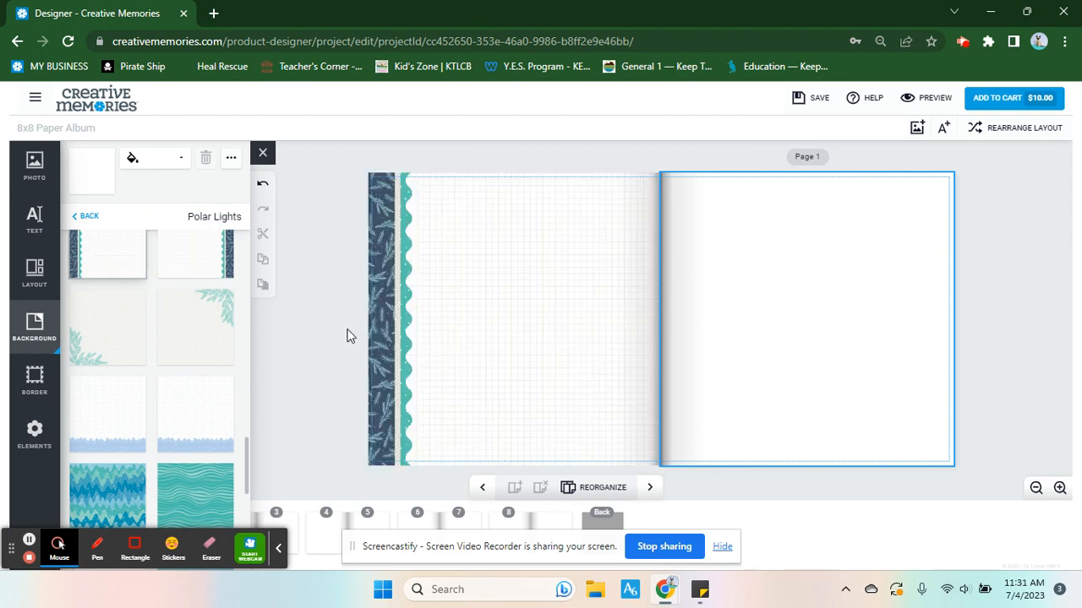
# Replace the left-hand page's background with the Polar Lights design with teal corner branches, and delete that background
pyautogui.moveTo(96, 316); pyautogui.dragTo(458, 321)
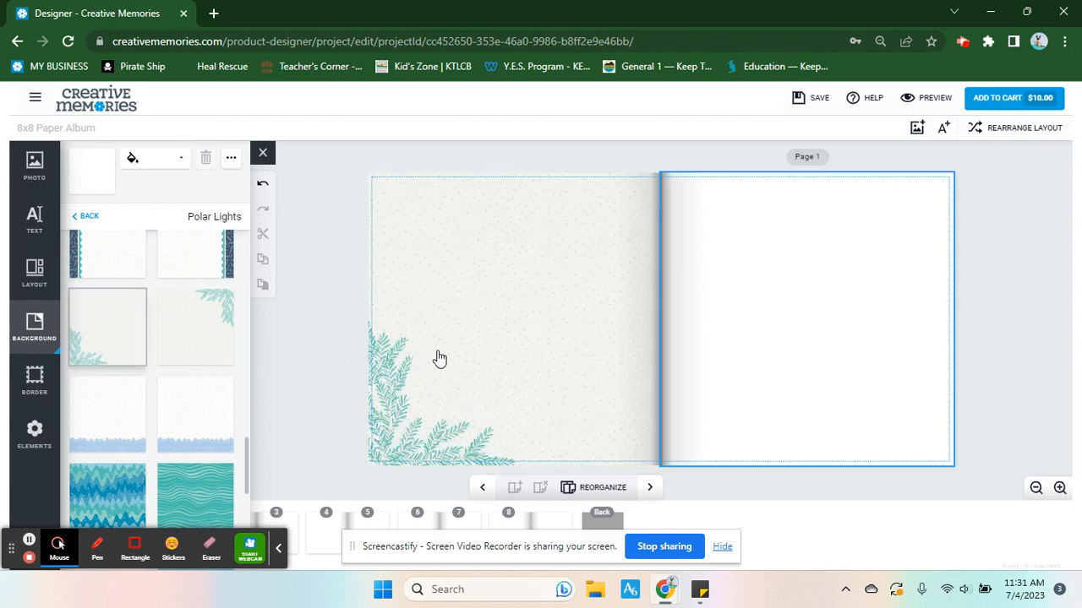
pyautogui.click(594, 266)
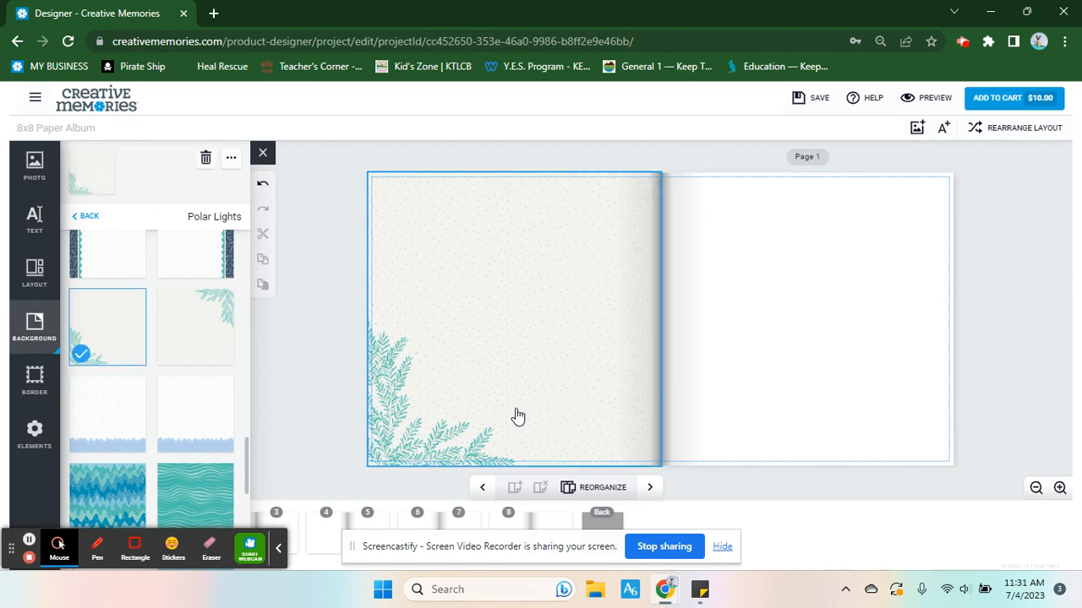
pyautogui.click(205, 158)
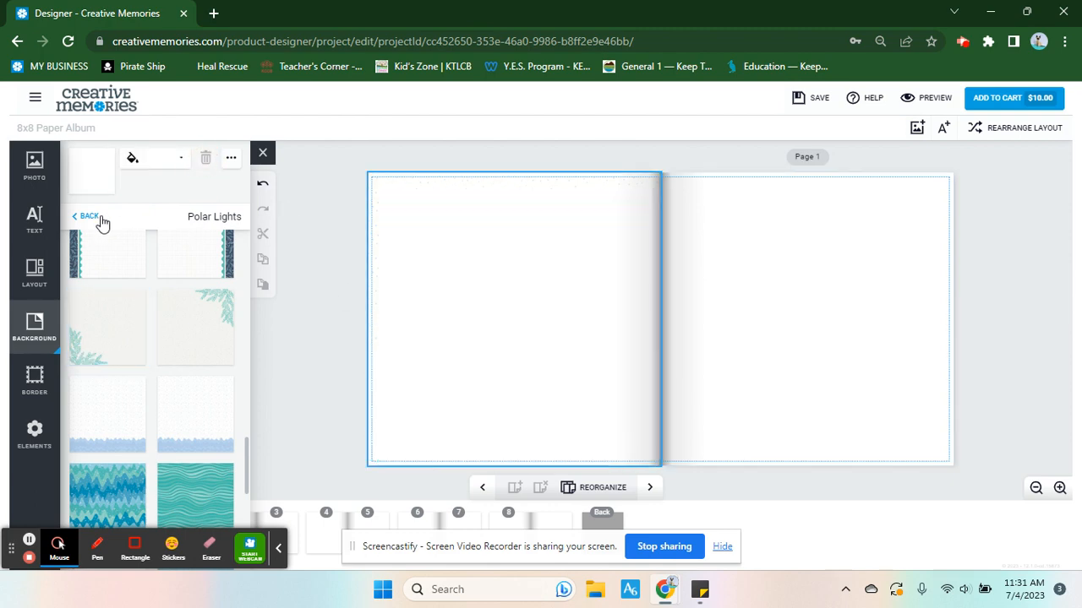
# Browse the background collections, examining the designs in Pets and Holidays
pyautogui.click(86, 218)
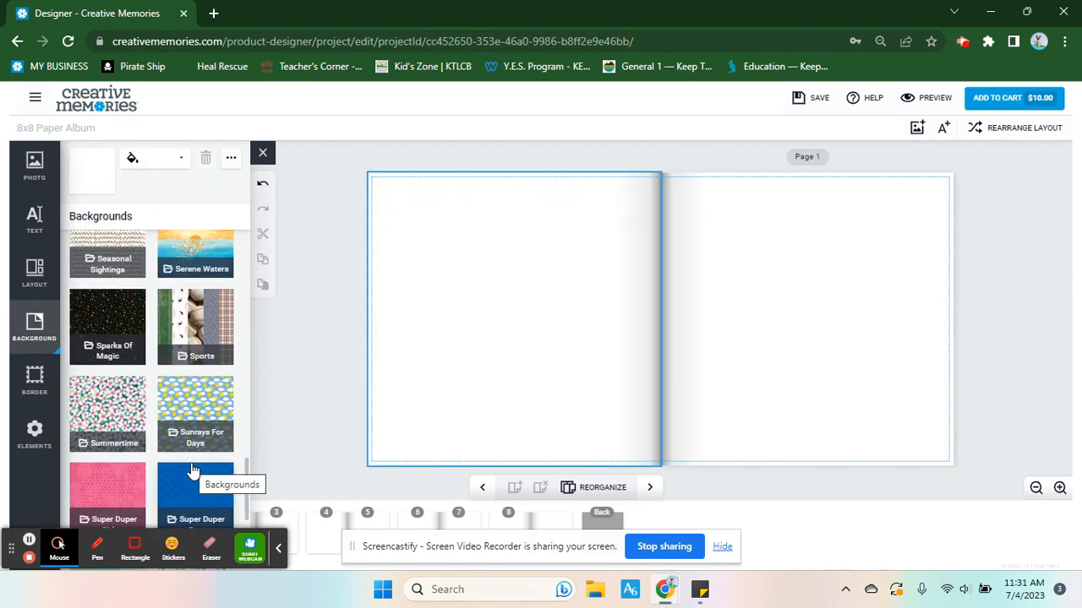
pyautogui.scroll(-3, 194, 471)
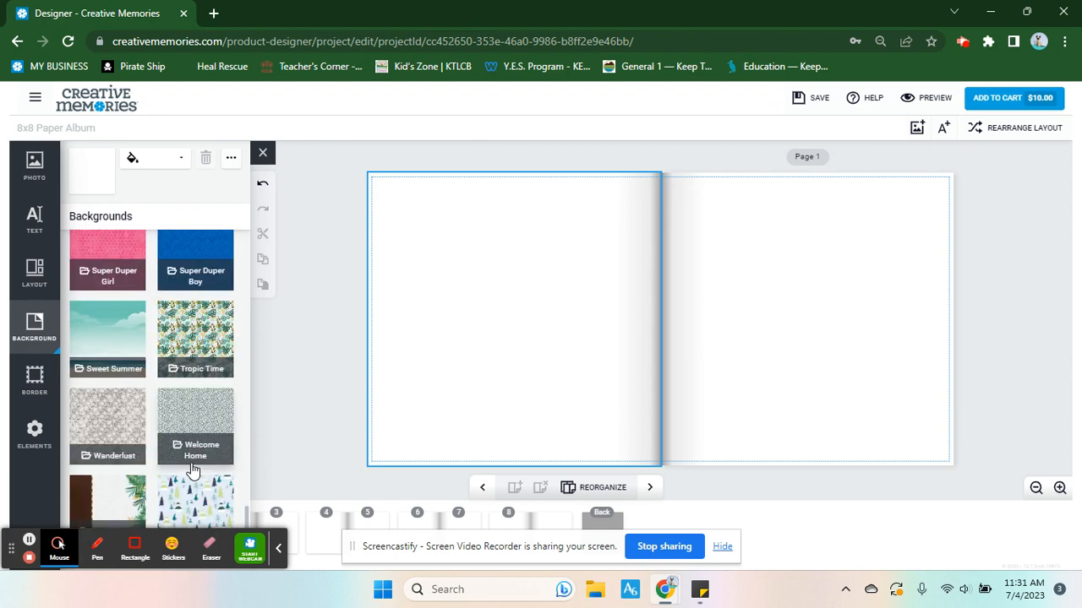
pyautogui.scroll(1, 207, 410)
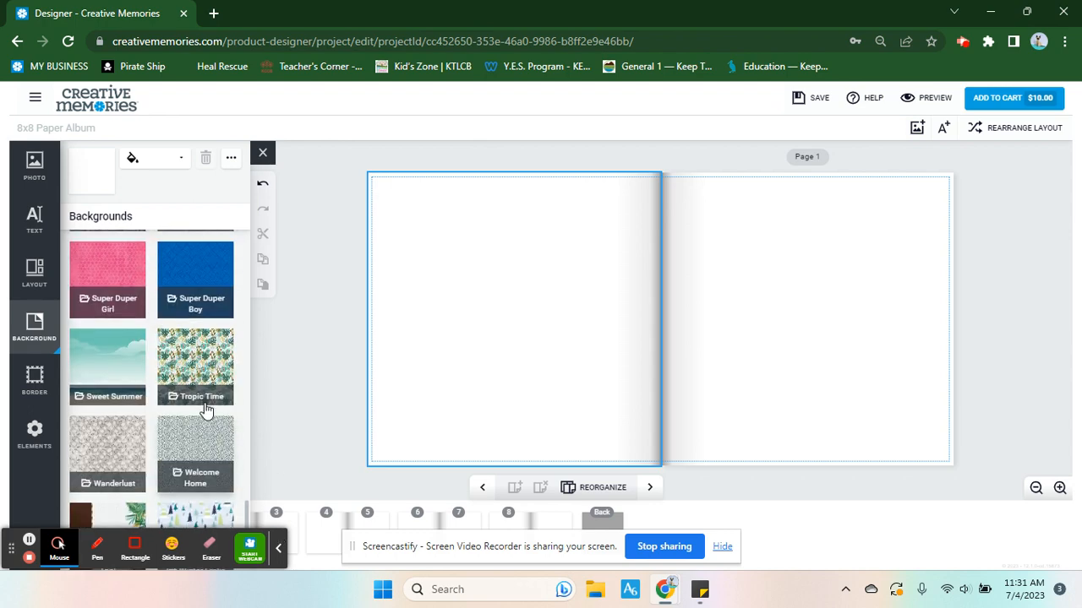
pyautogui.scroll(3, 207, 410)
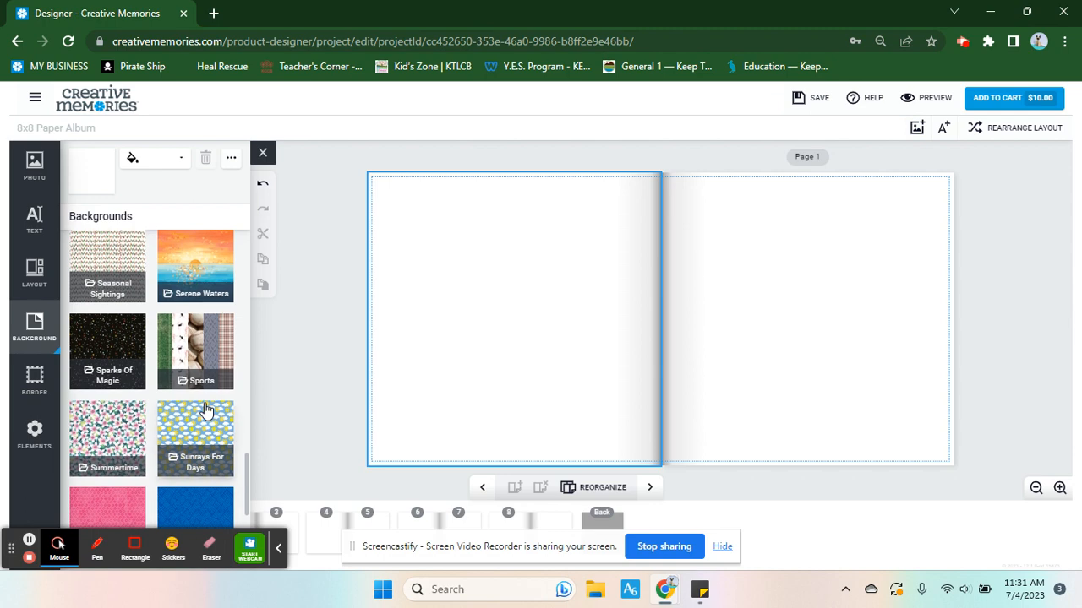
pyautogui.scroll(1, 142, 376)
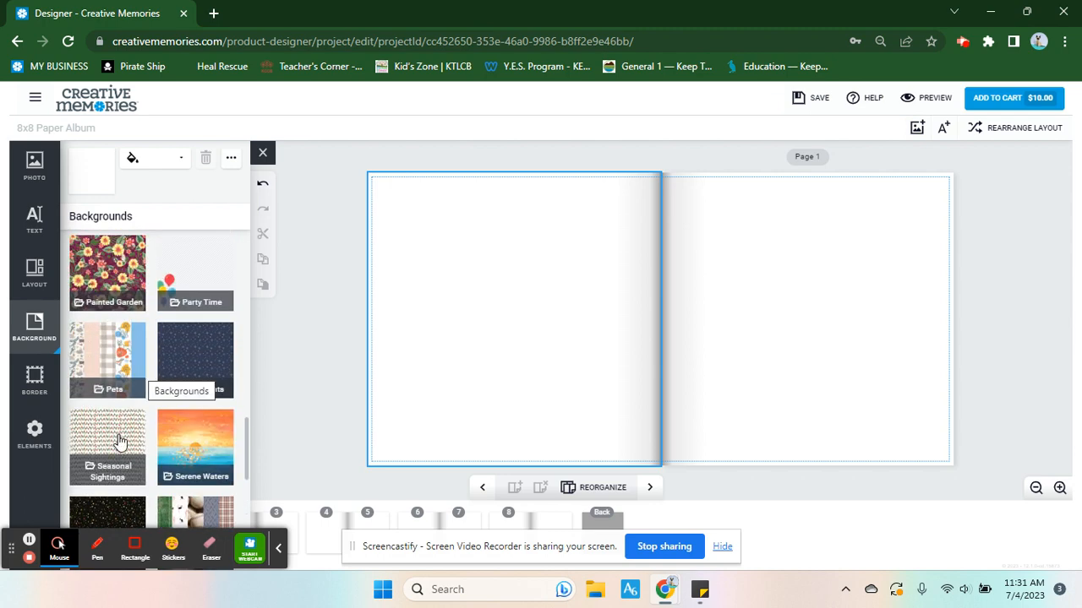
pyautogui.click(117, 392)
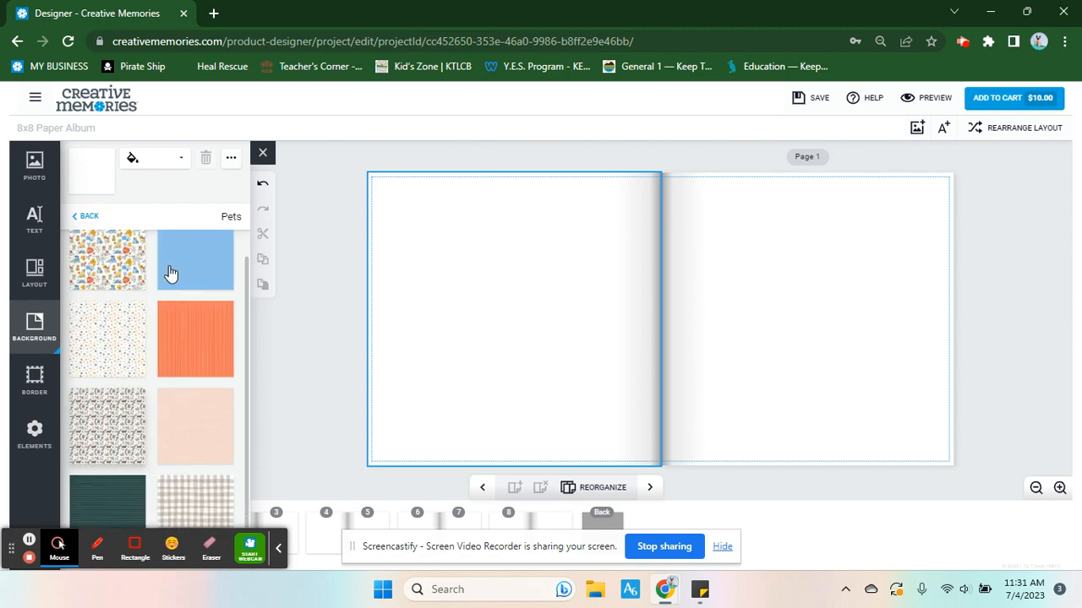
pyautogui.click(90, 218)
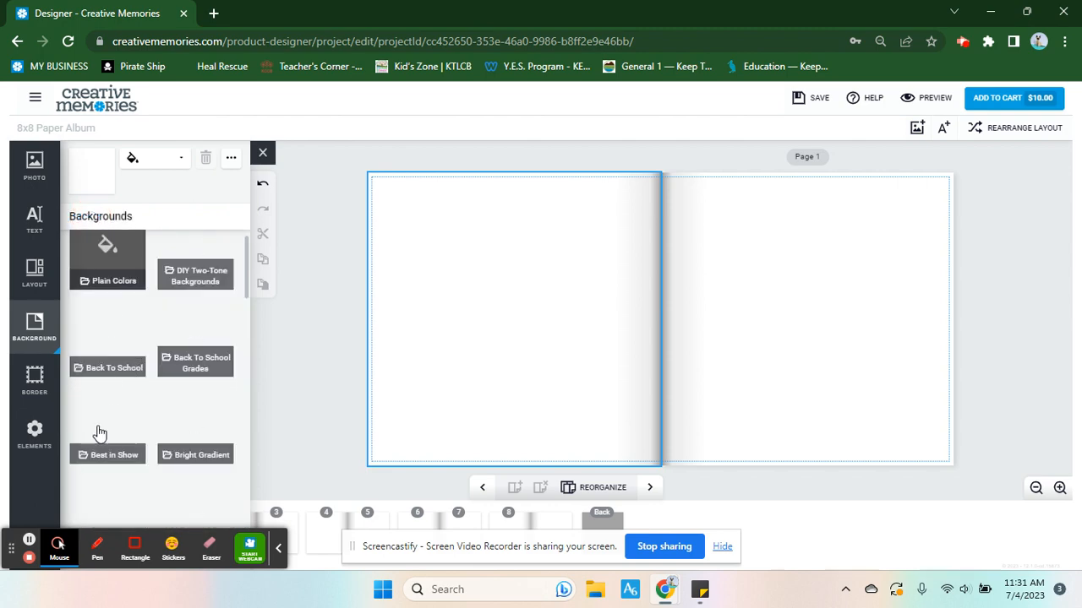
pyautogui.scroll(-10, 102, 433)
pyautogui.scroll(-2, 98, 435)
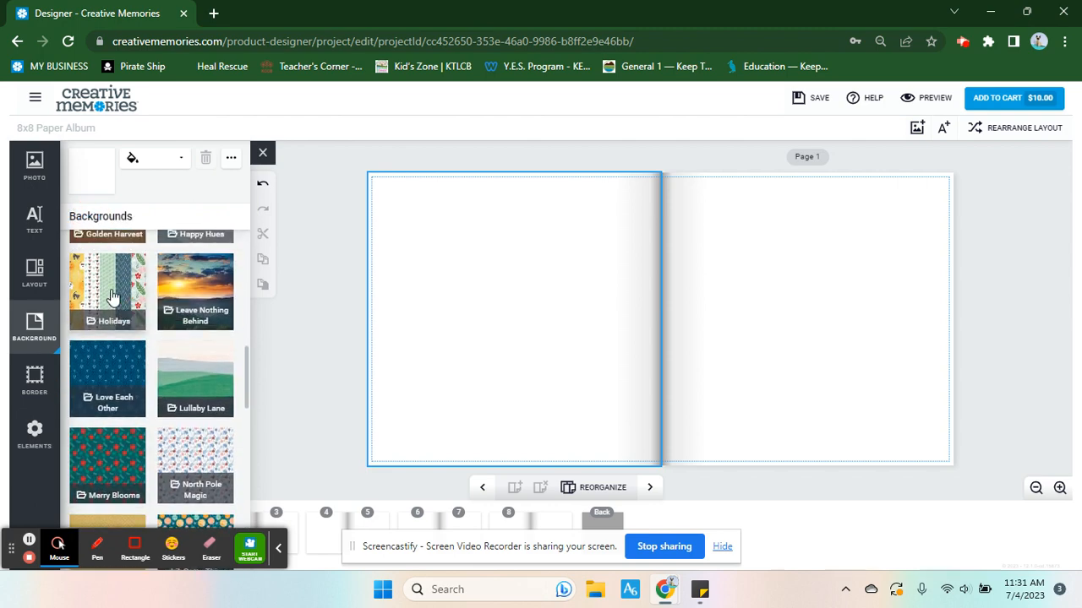
pyautogui.click(113, 295)
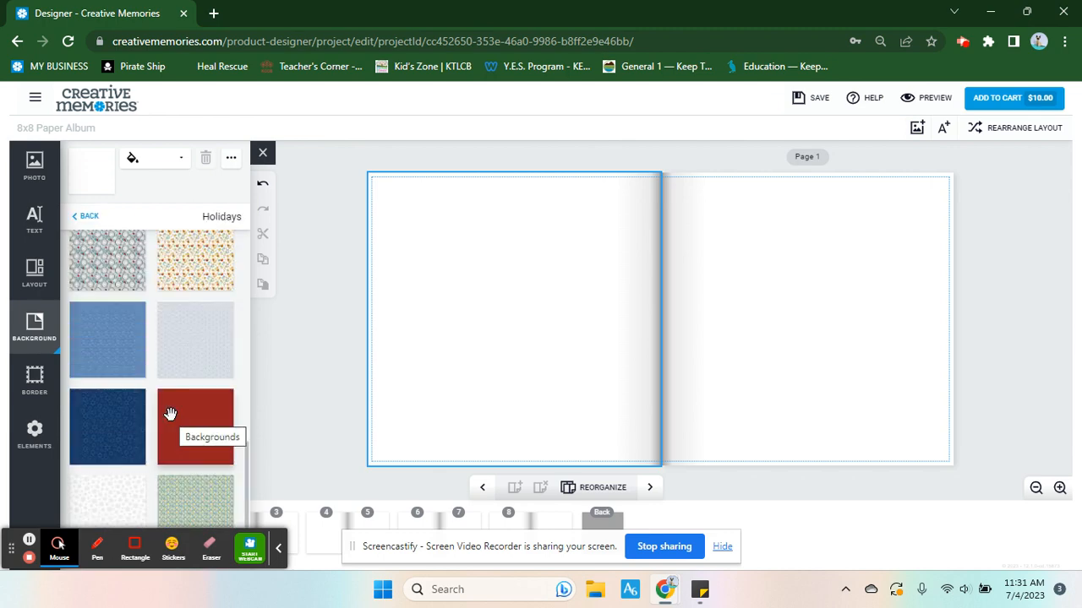
pyautogui.click(86, 216)
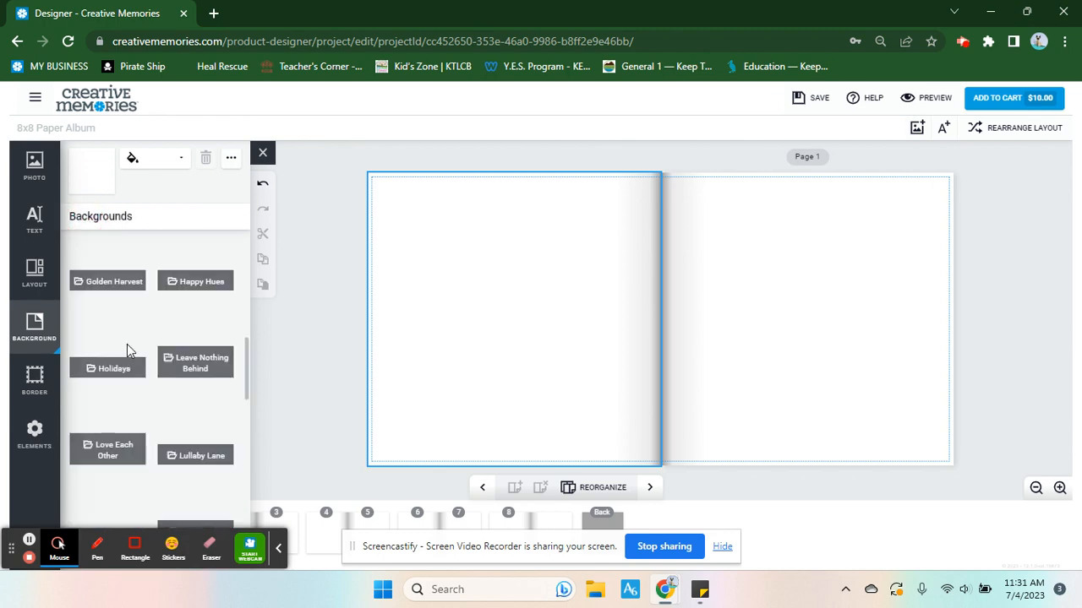
# Look through the Seasonal Sightings background collection for Christmas-style page designs
pyautogui.scroll(-8, 144, 412)
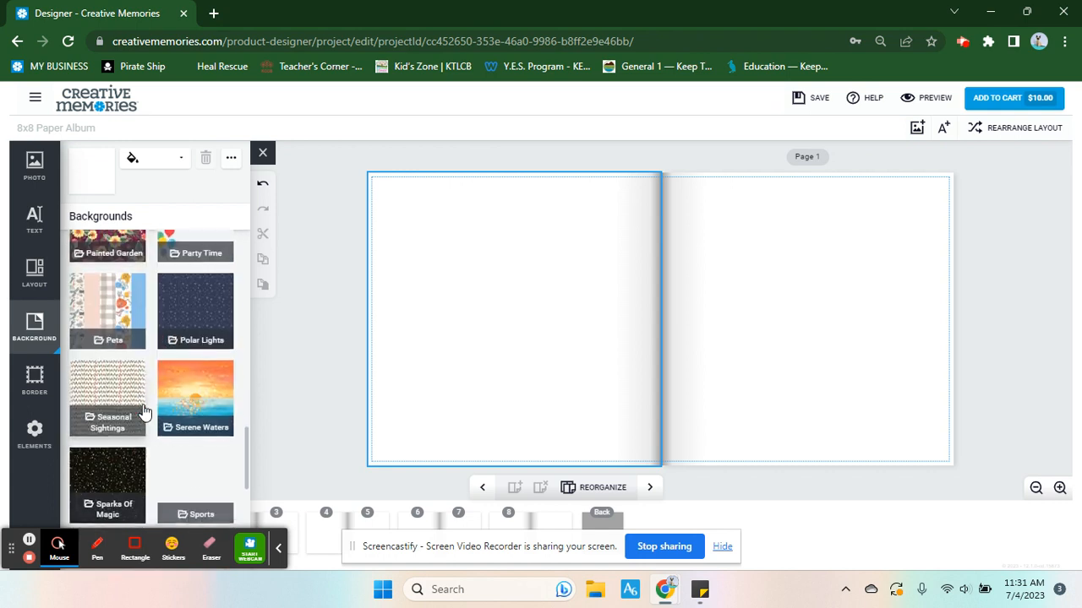
pyautogui.click(112, 389)
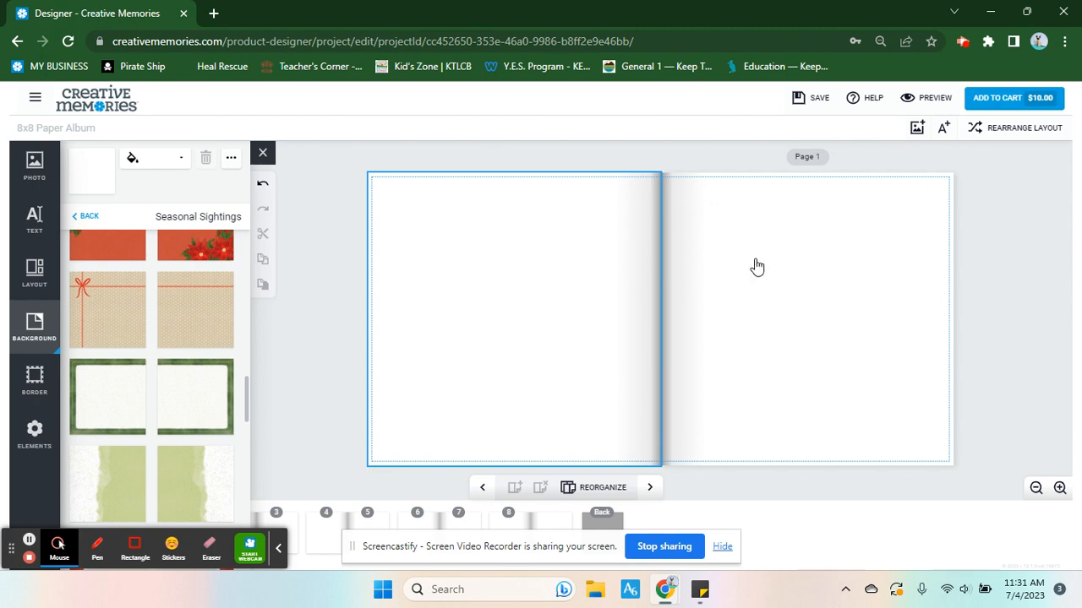
pyautogui.scroll(5, 177, 353)
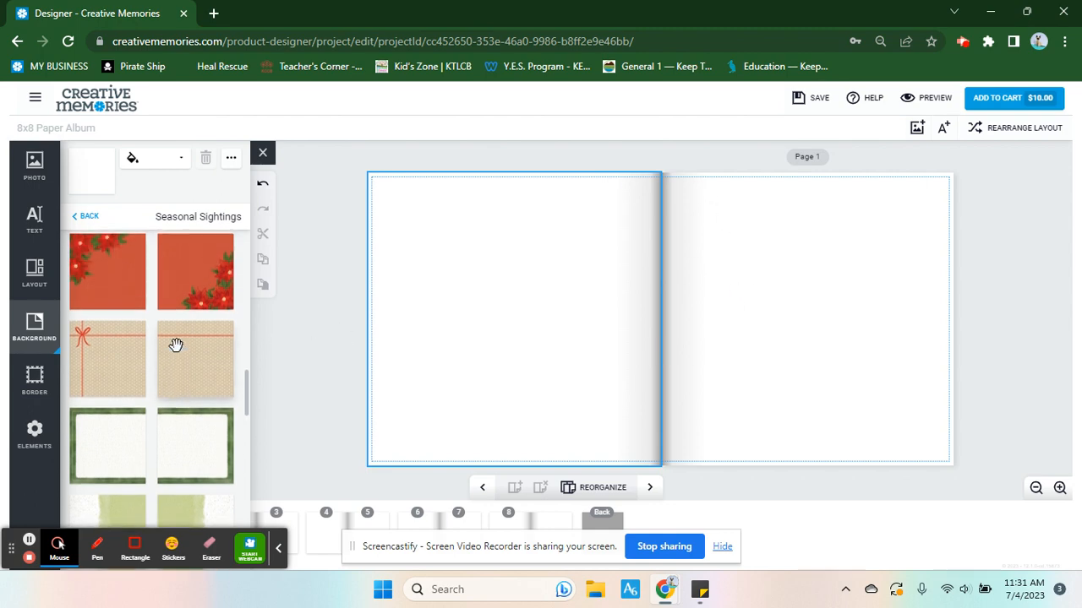
pyautogui.scroll(5, 175, 345)
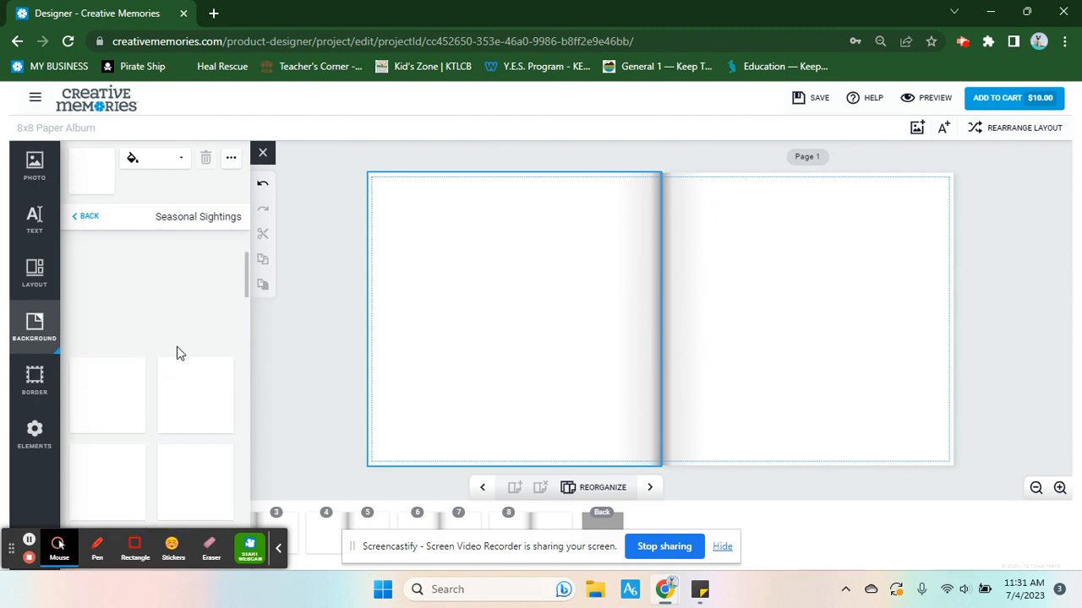
pyautogui.scroll(-4, 176, 344)
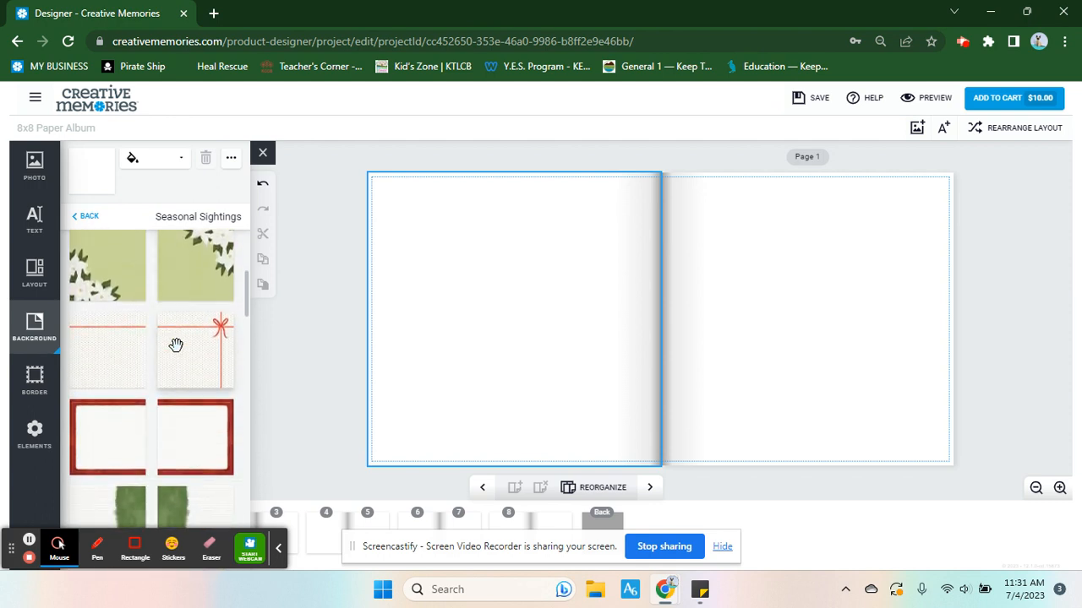
pyautogui.scroll(-5, 176, 344)
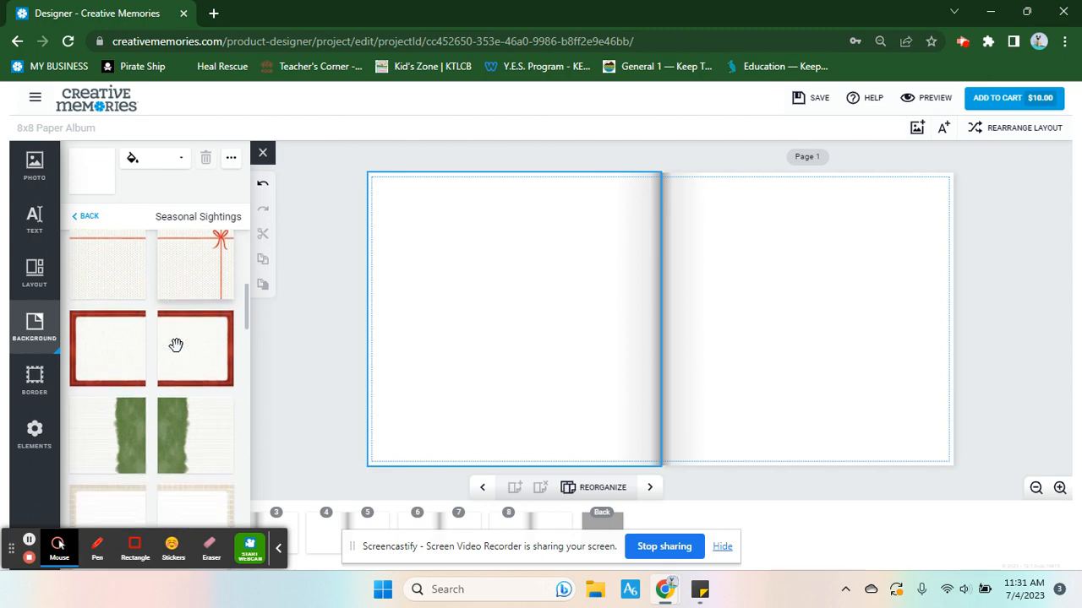
pyautogui.scroll(-5, 176, 345)
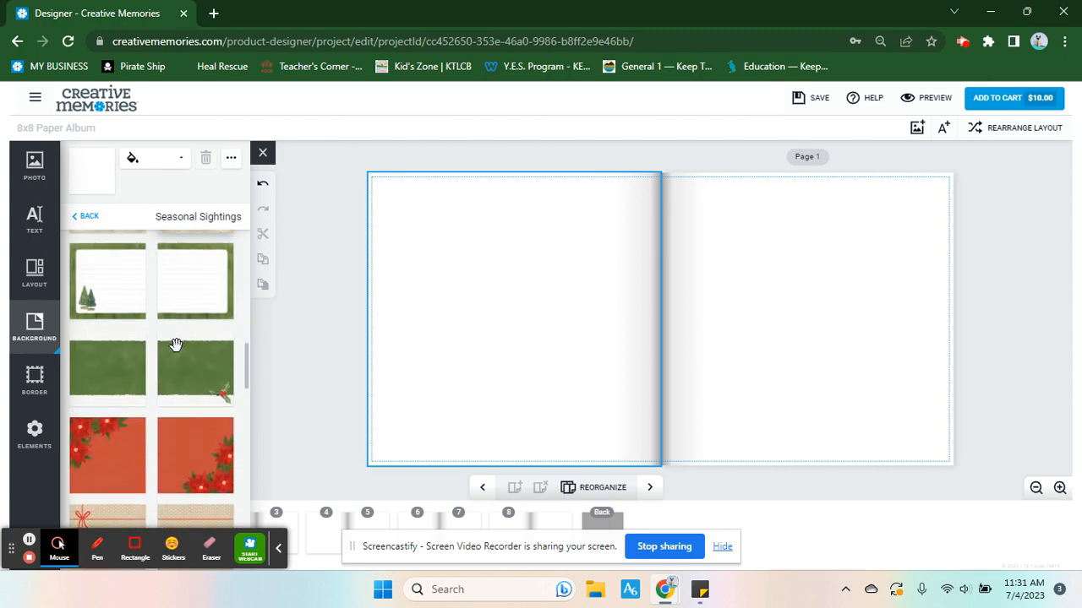
pyautogui.scroll(-6, 176, 345)
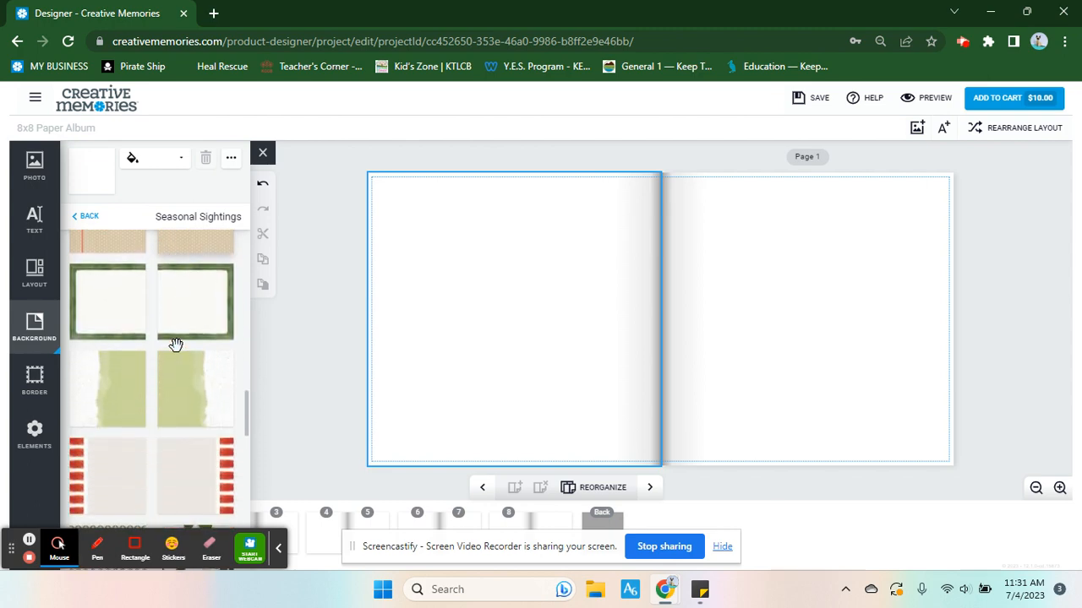
pyautogui.scroll(-6, 176, 345)
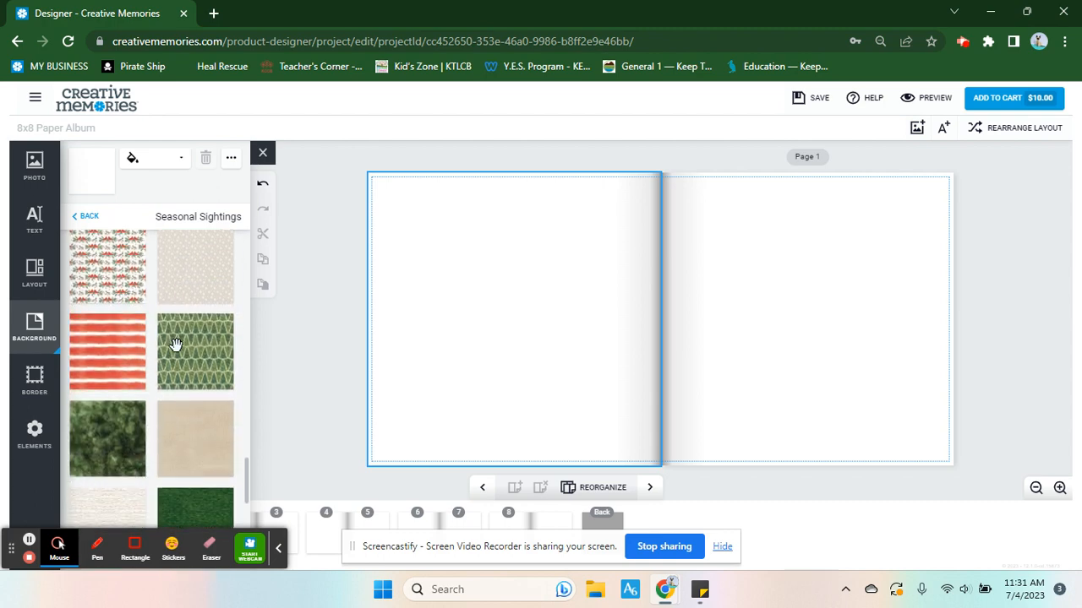
pyautogui.scroll(-2, 176, 345)
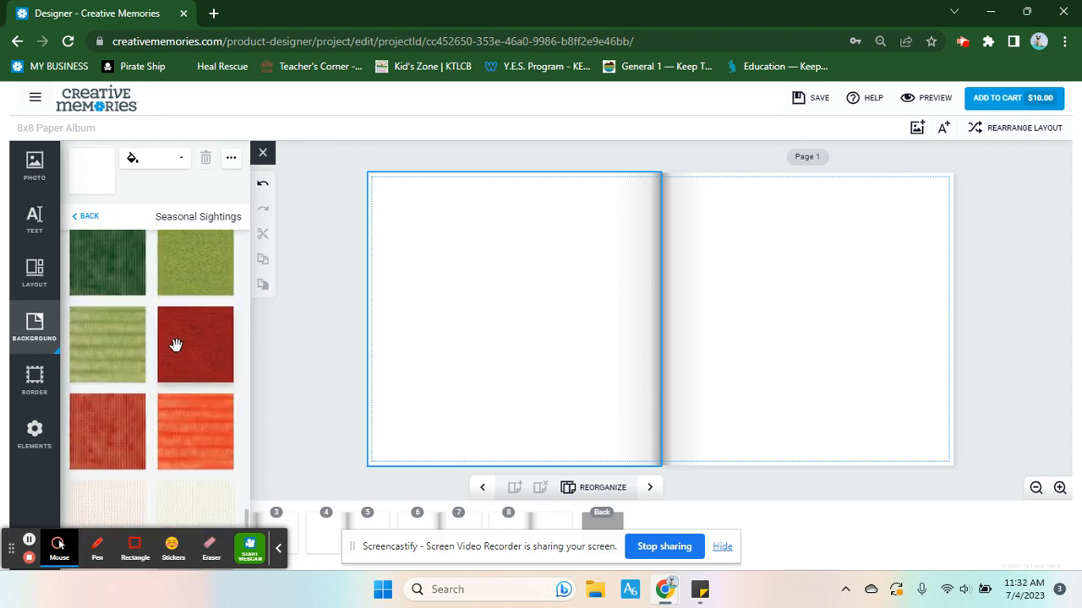
pyautogui.scroll(-1, 123, 415)
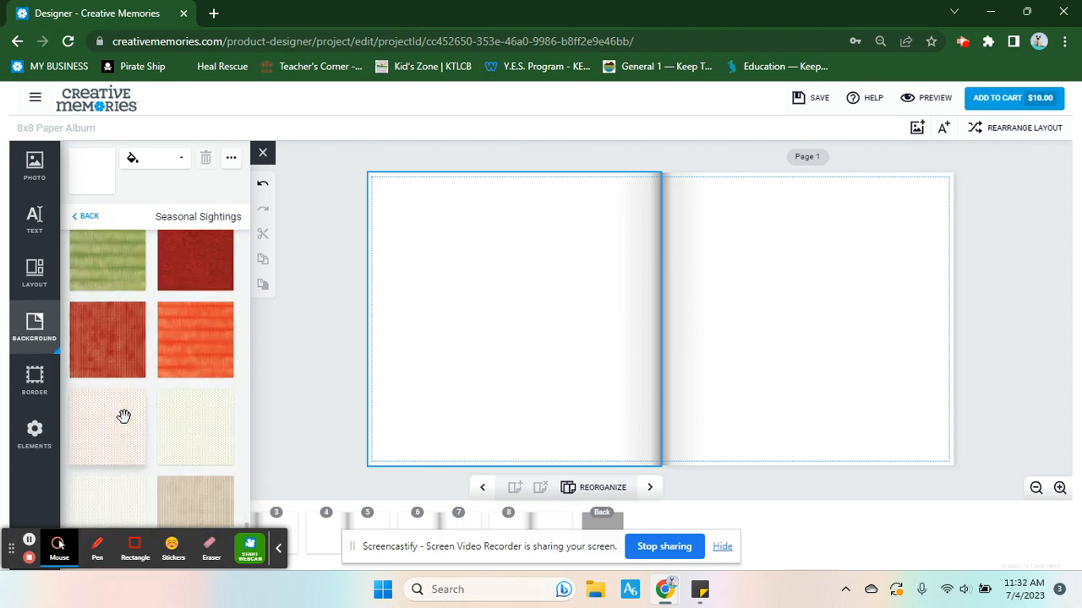
pyautogui.scroll(8, 123, 415)
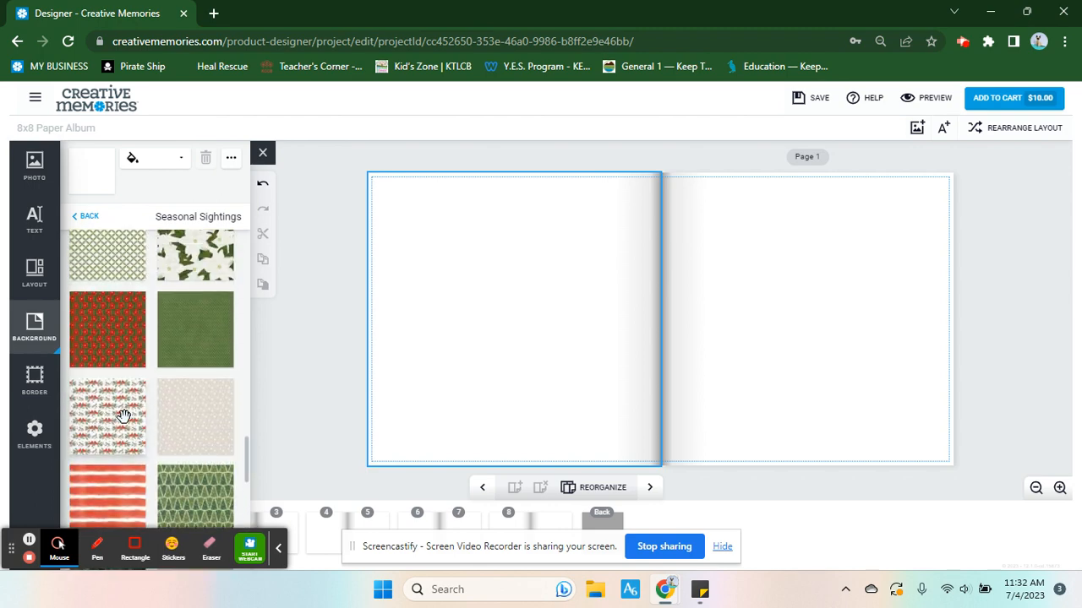
pyautogui.scroll(6, 124, 416)
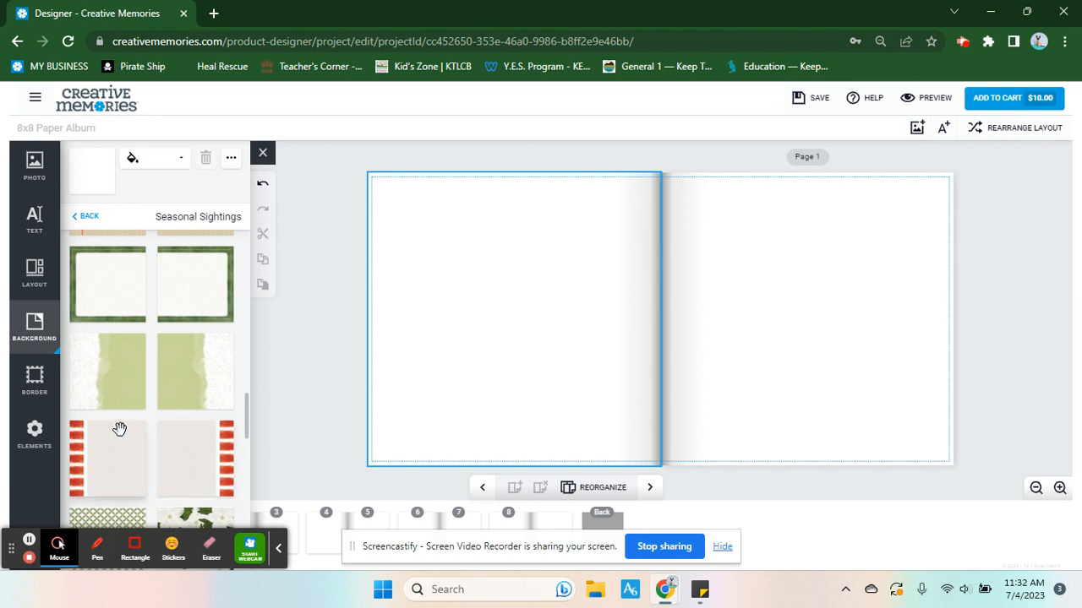
pyautogui.scroll(3, 131, 357)
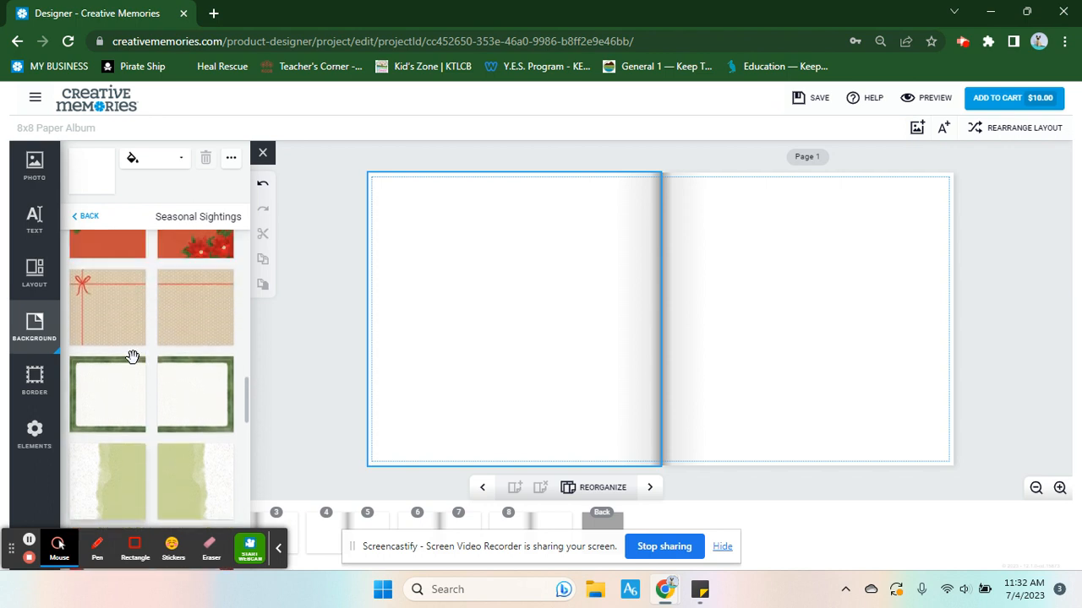
# Apply the matching dotted kraft backgrounds with red ribbon to the inside cover and page 1, with the bow on the inside cover
pyautogui.moveTo(305, 367); pyautogui.dragTo(461, 358)
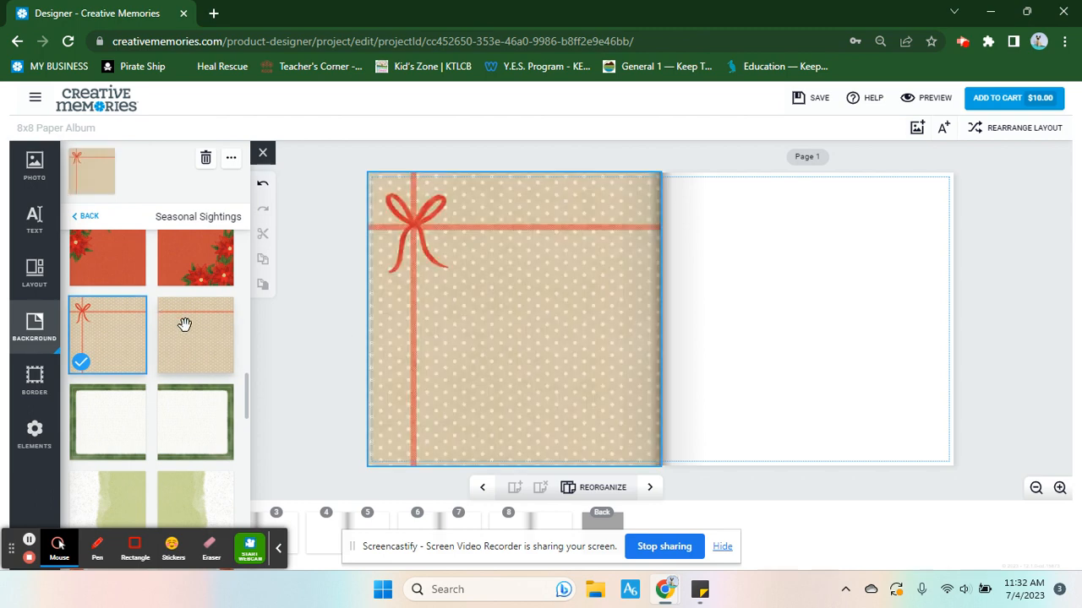
pyautogui.moveTo(195, 335); pyautogui.dragTo(862, 272)
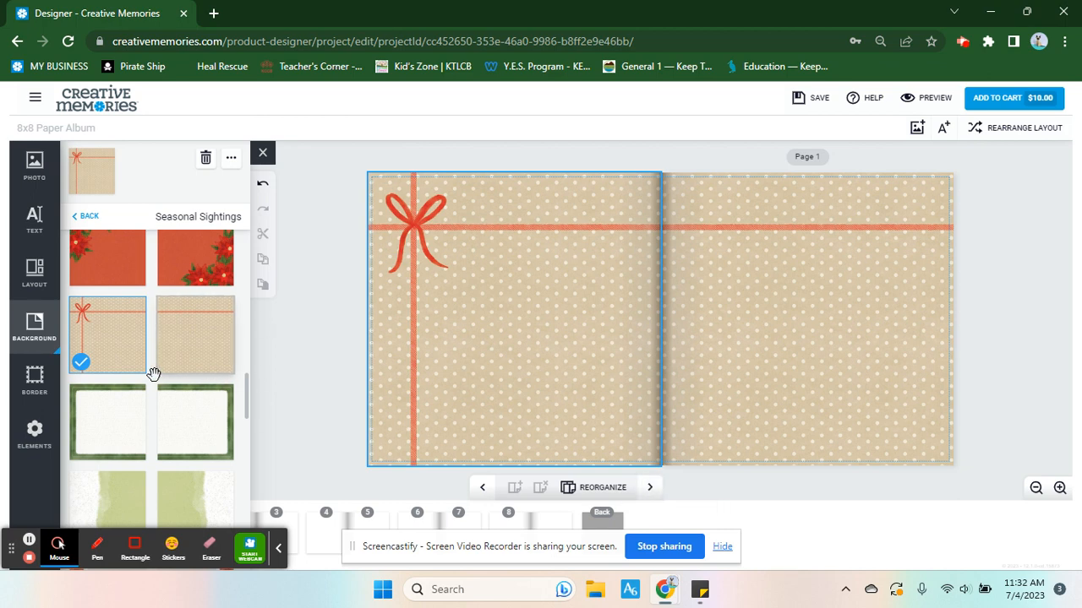
# Apply the green torn-edge backgrounds to pages 2 and 3, swapping them so the speckled white strips meet at the center fold
pyautogui.click(651, 488)
pyautogui.scroll(-2, 136, 434)
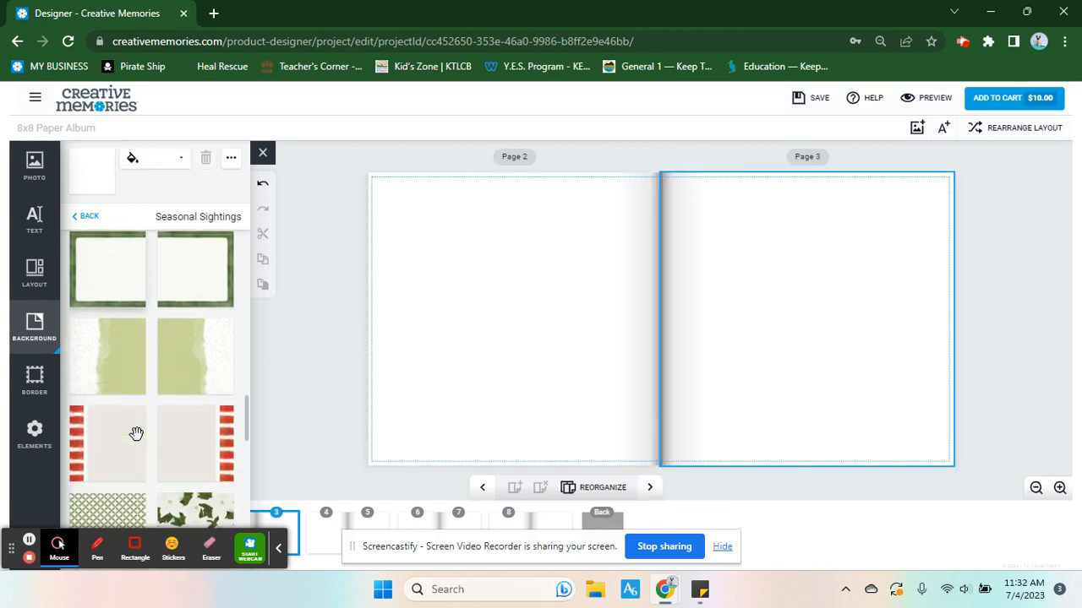
pyautogui.moveTo(106, 360); pyautogui.dragTo(438, 346)
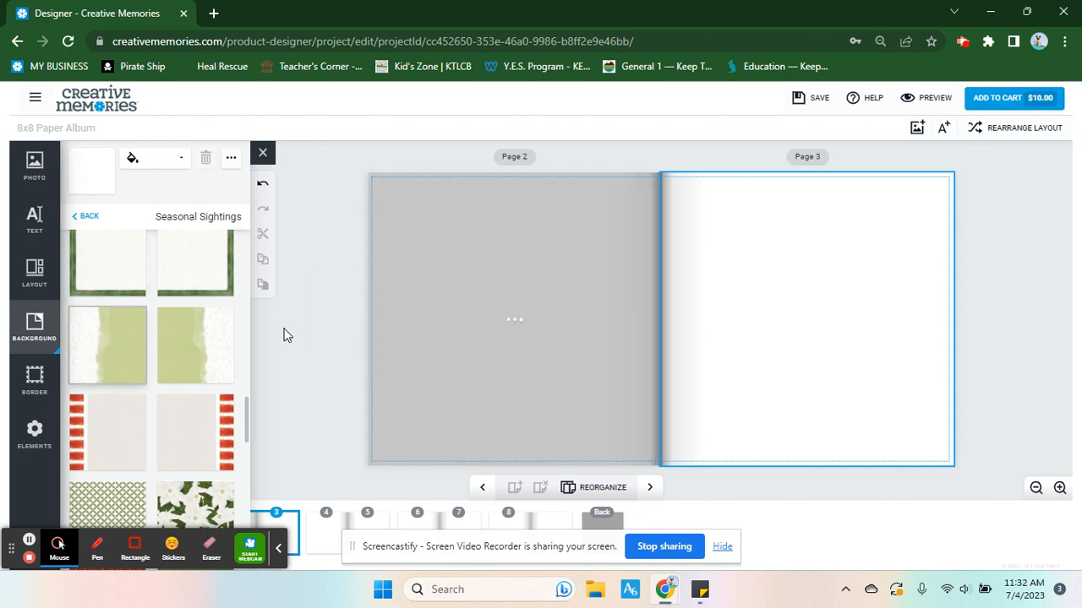
pyautogui.moveTo(212, 344); pyautogui.dragTo(794, 292)
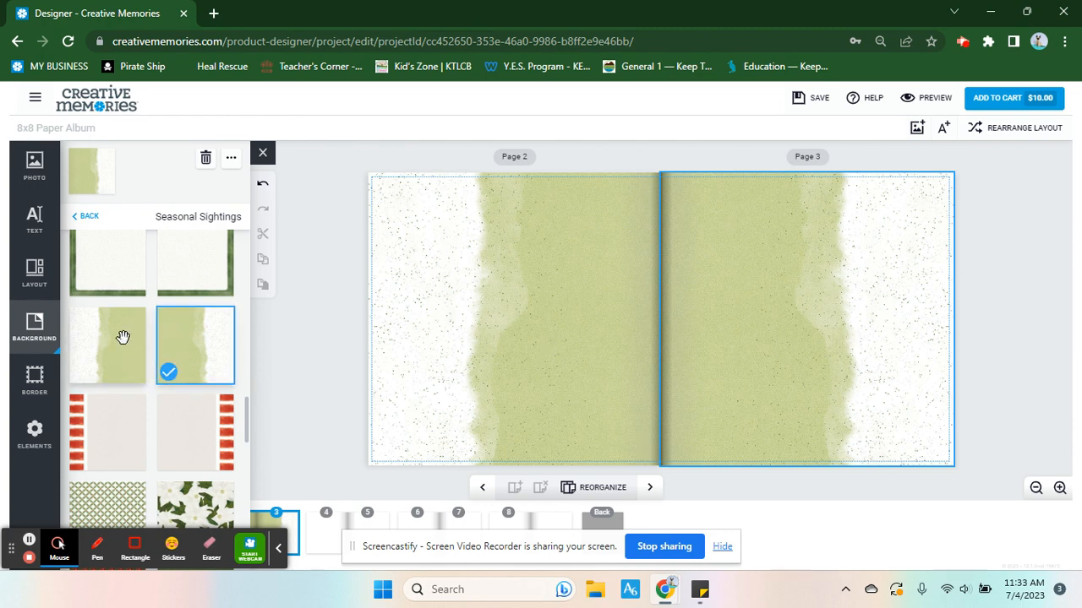
pyautogui.moveTo(111, 338); pyautogui.dragTo(777, 288)
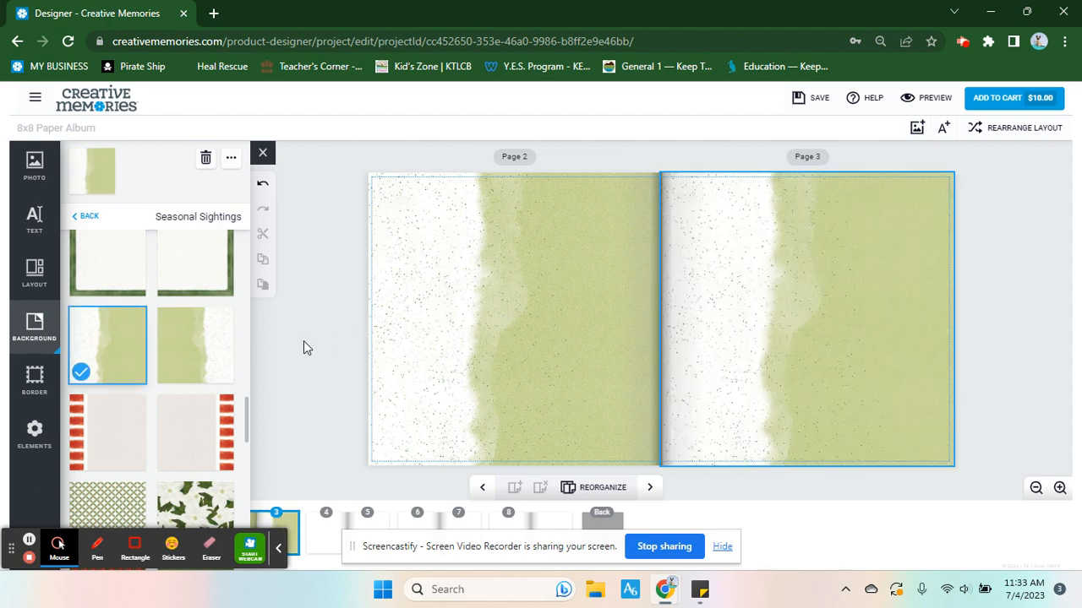
pyautogui.moveTo(217, 342); pyautogui.dragTo(470, 338)
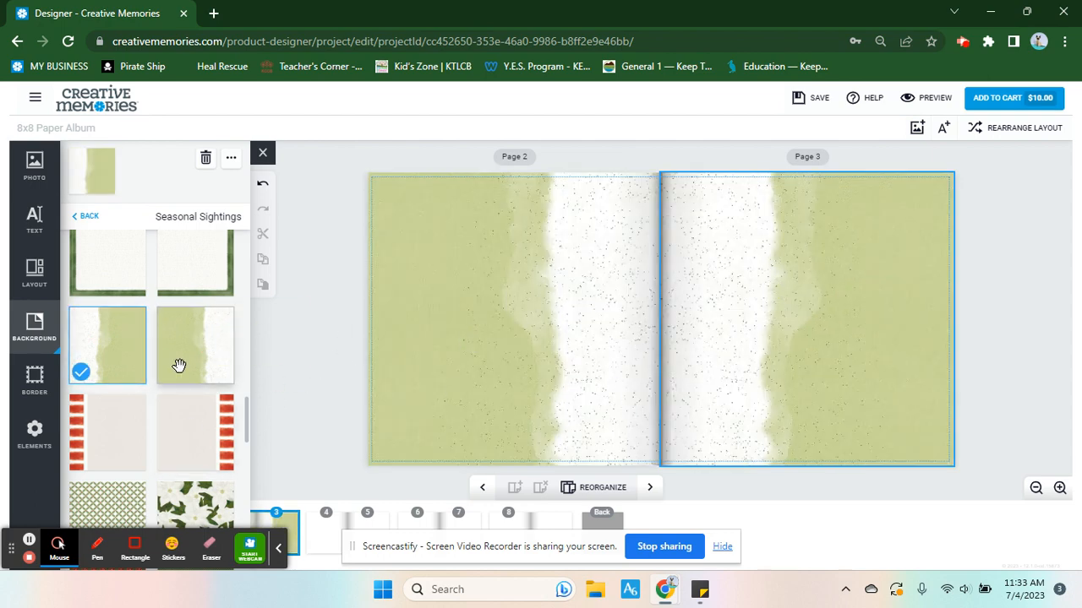
# Apply the white poinsettia background to page 4 and dark green to page 5, and replace the dark green with the white dotted design
pyautogui.scroll(-3, 179, 365)
pyautogui.click(649, 488)
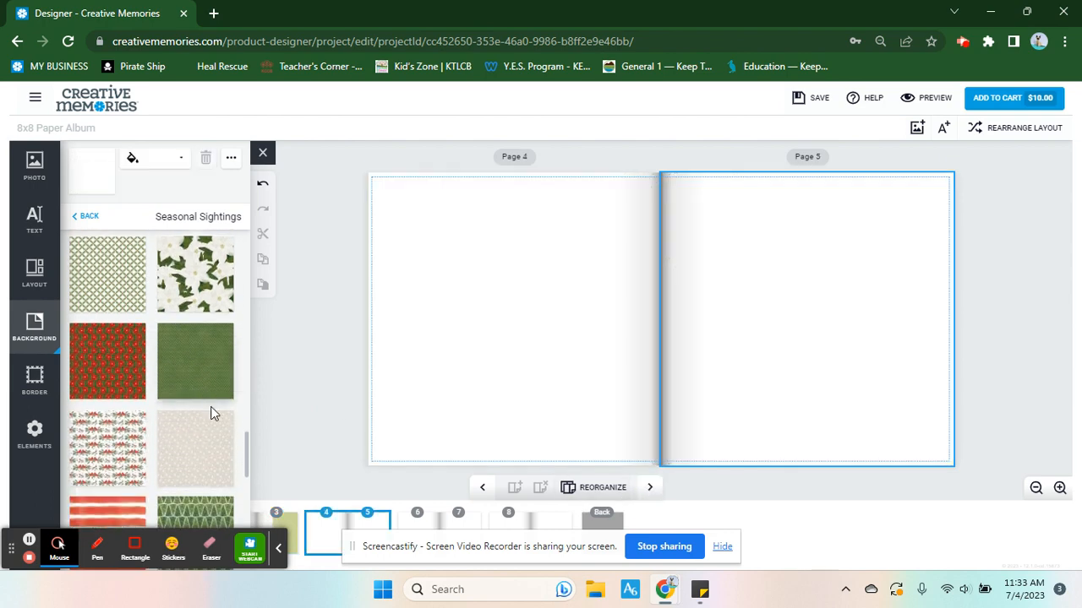
pyautogui.moveTo(463, 297); pyautogui.dragTo(507, 307)
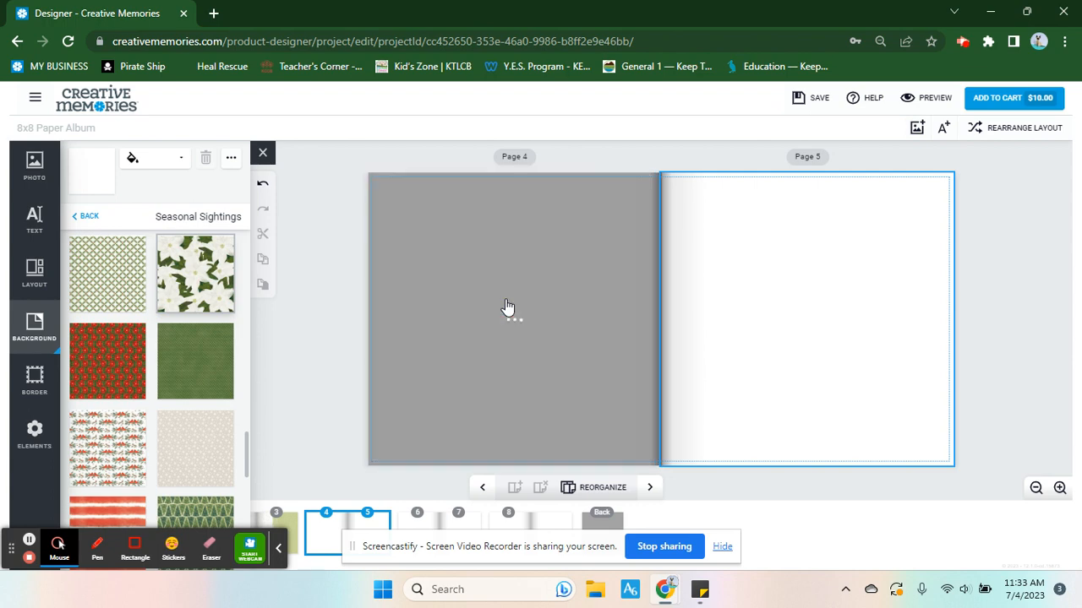
pyautogui.scroll(-5, 210, 401)
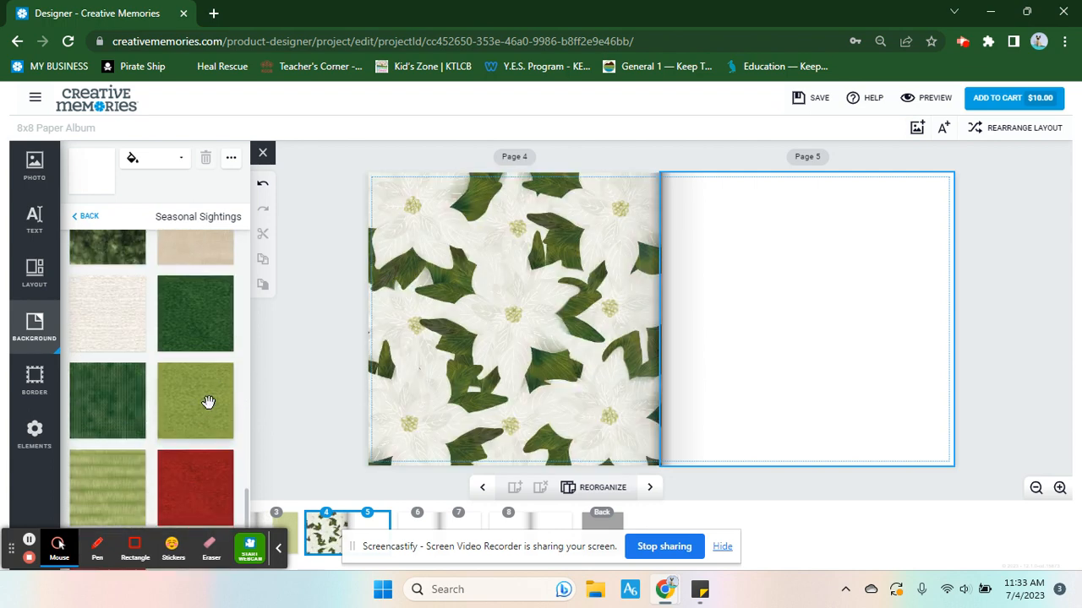
pyautogui.moveTo(183, 305); pyautogui.dragTo(847, 335)
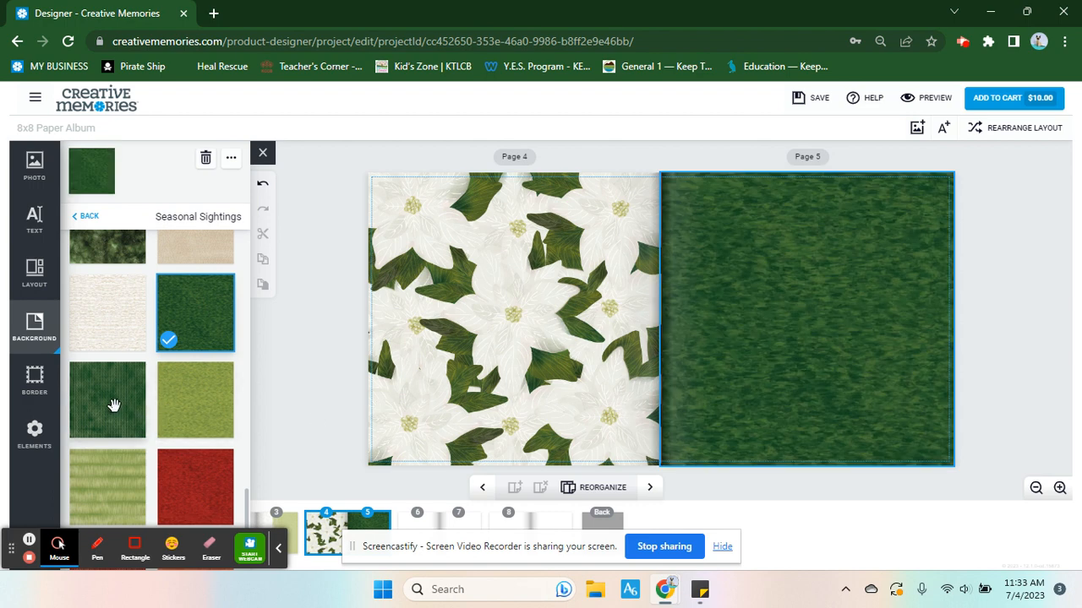
pyautogui.scroll(-3, 118, 404)
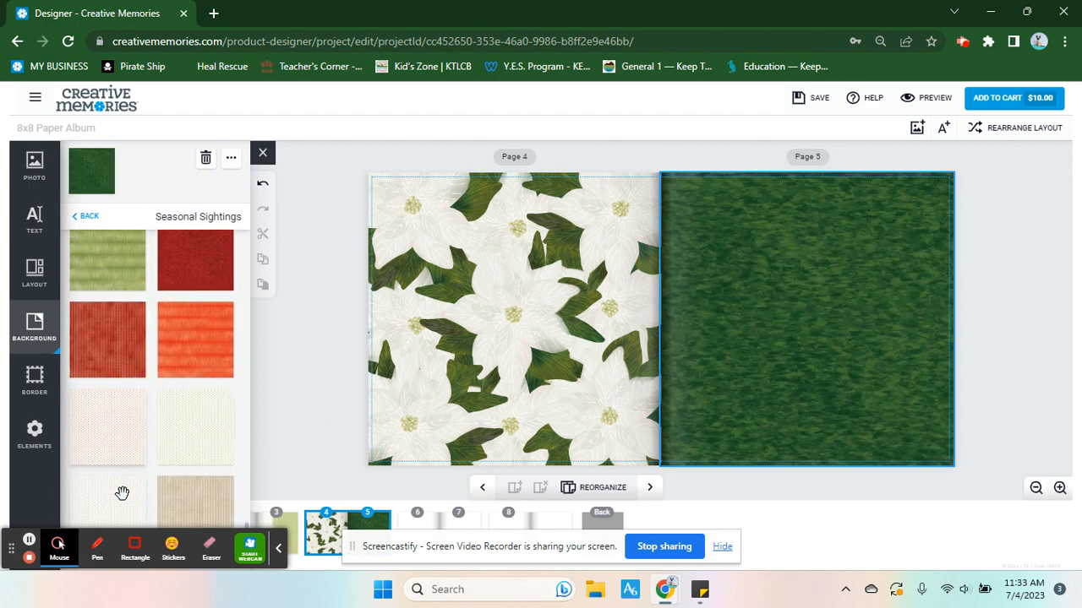
pyautogui.moveTo(121, 493); pyautogui.dragTo(763, 301)
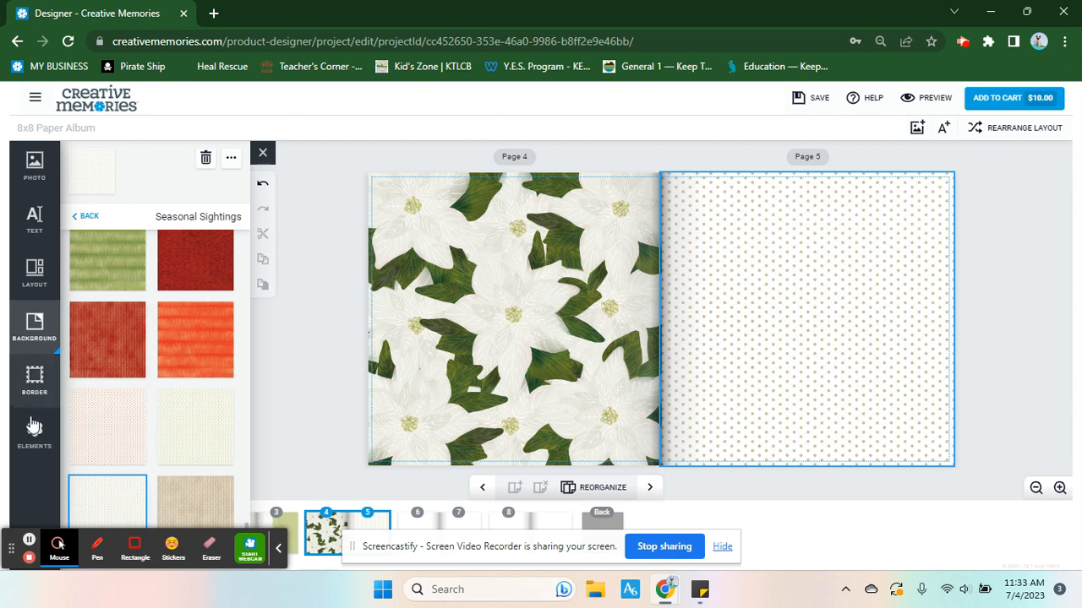
# Look through the available borders and element collections, examining the Christmas designs in the Seasonal Sightings elements
pyautogui.click(34, 394)
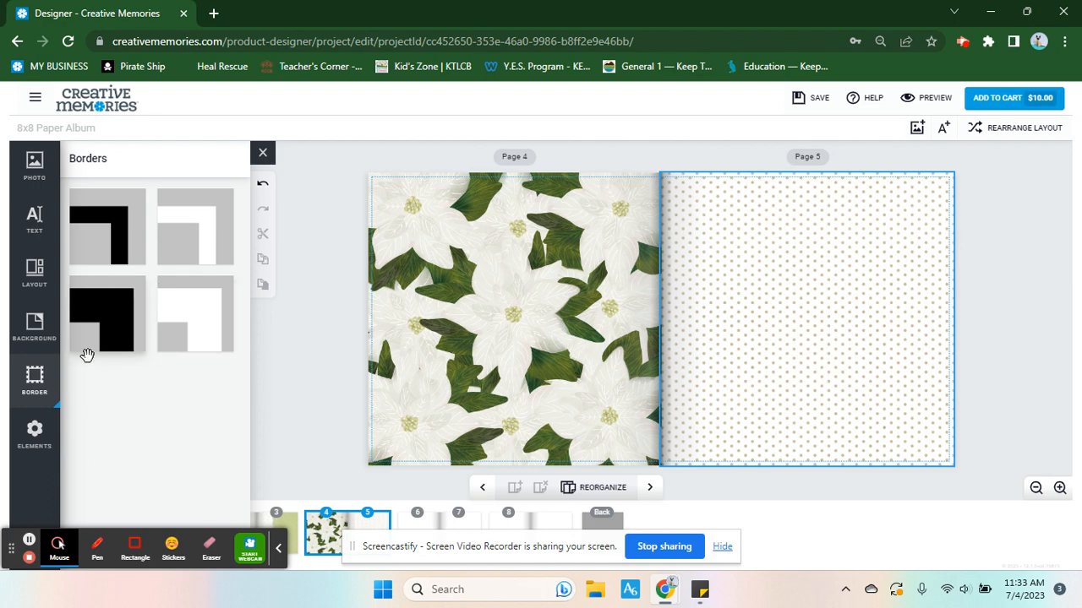
pyautogui.click(34, 435)
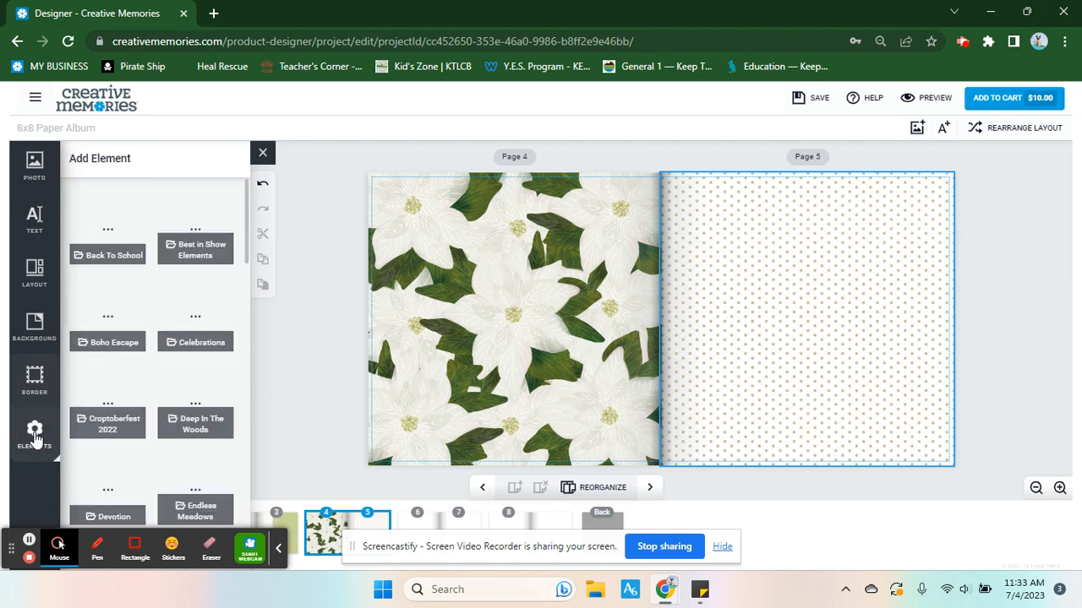
pyautogui.click(485, 489)
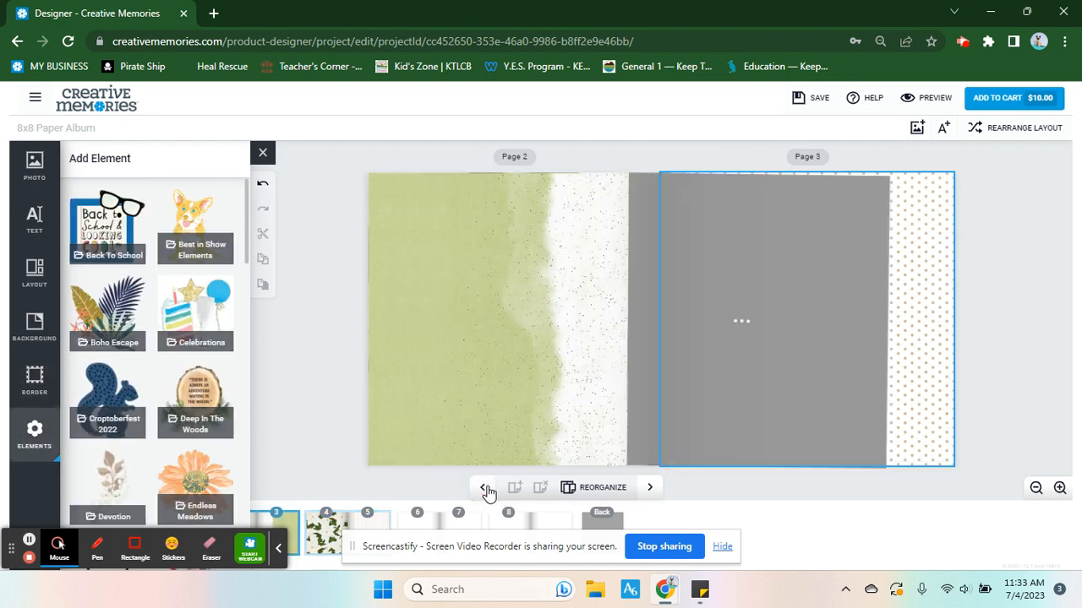
pyautogui.scroll(-6, 202, 439)
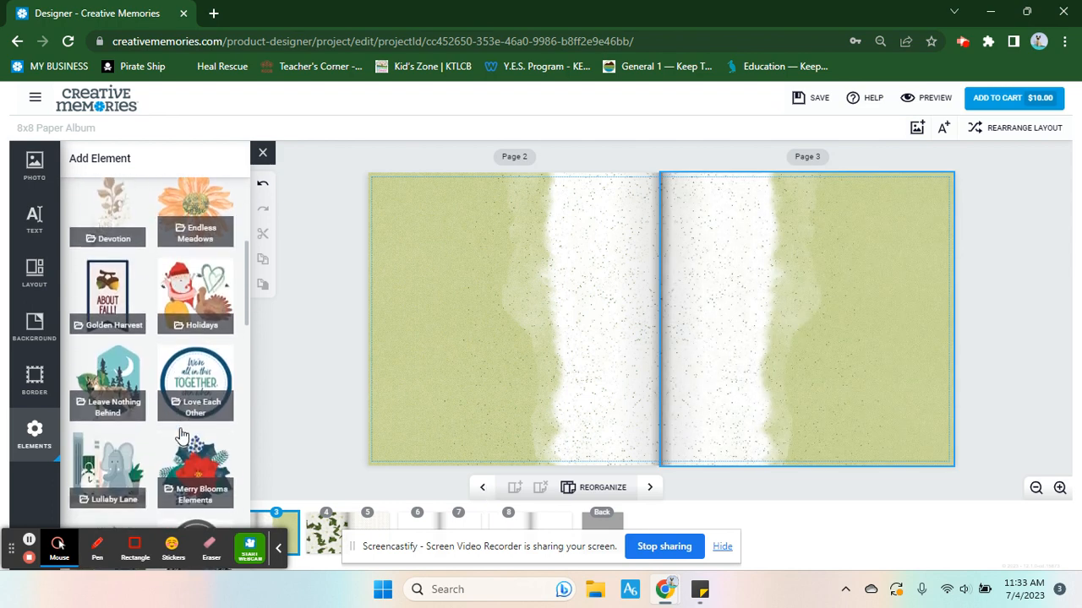
pyautogui.scroll(-5, 180, 431)
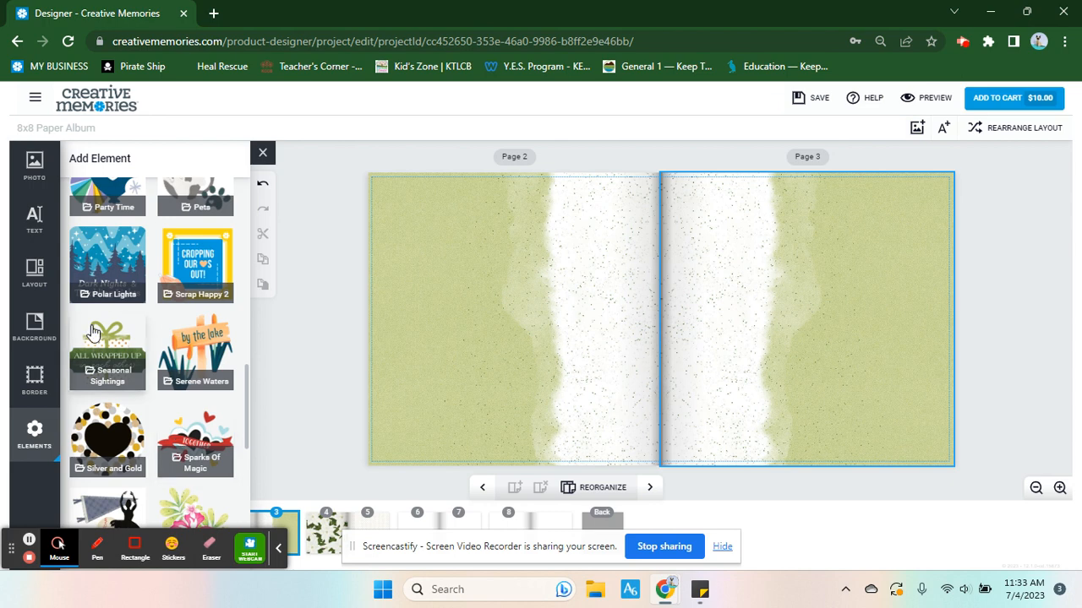
pyautogui.click(91, 331)
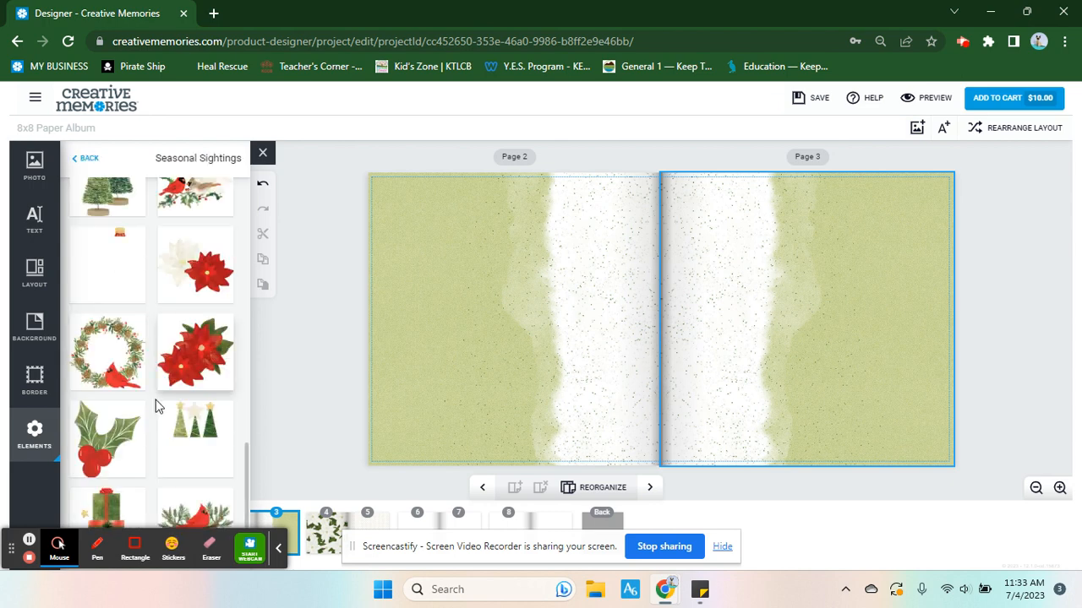
pyautogui.scroll(-1, 155, 408)
pyautogui.scroll(8, 155, 408)
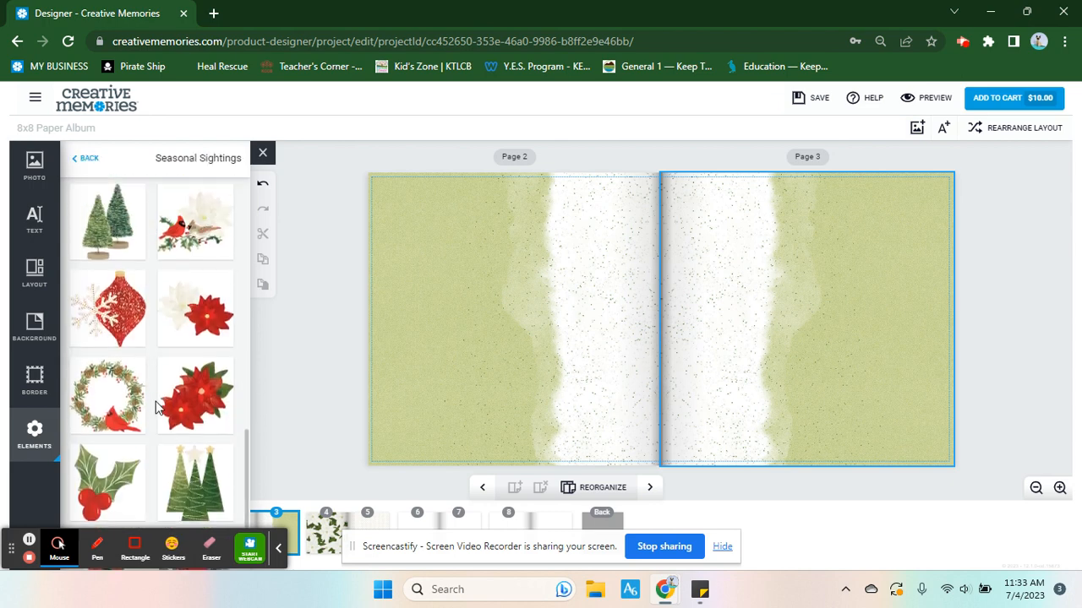
pyautogui.scroll(-5, 155, 408)
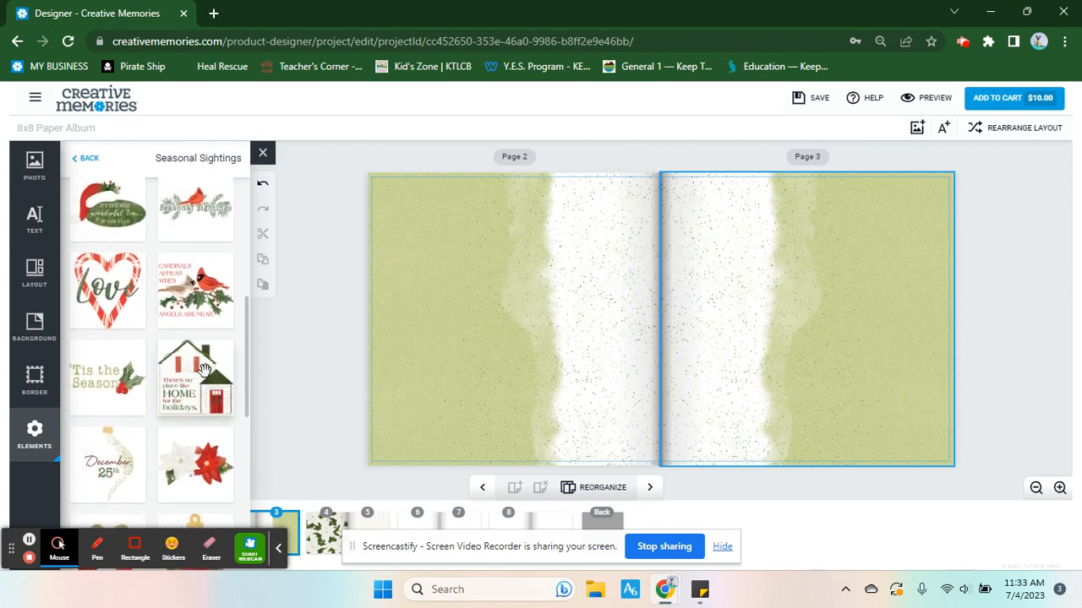
# Place the "There's no place like HOME for the holidays" house element on the front cover, enlarging it to fill most of the cover
pyautogui.click(483, 490)
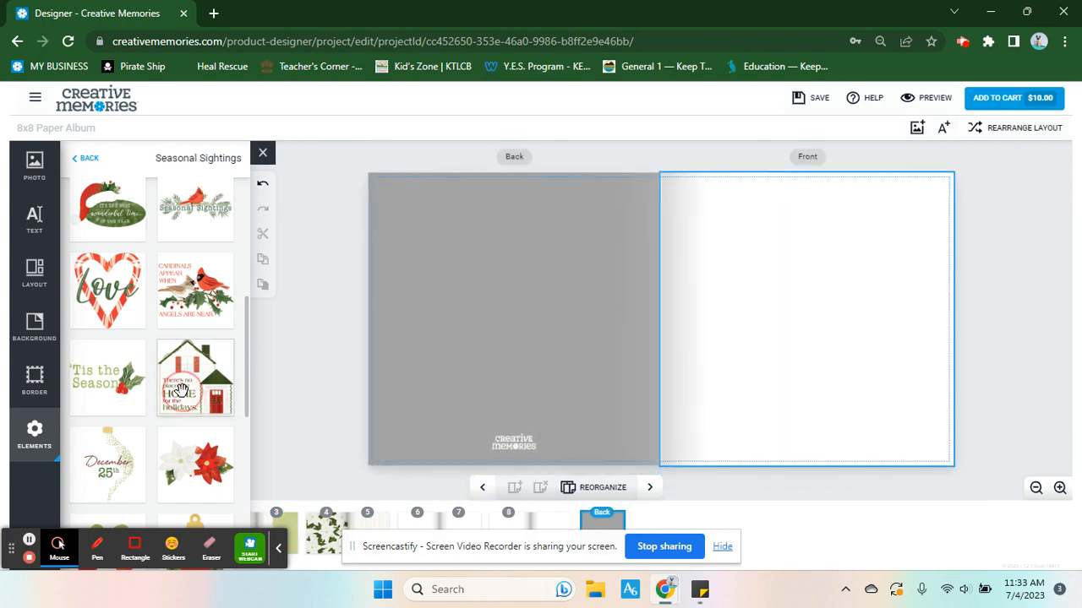
pyautogui.moveTo(180, 391); pyautogui.dragTo(766, 344)
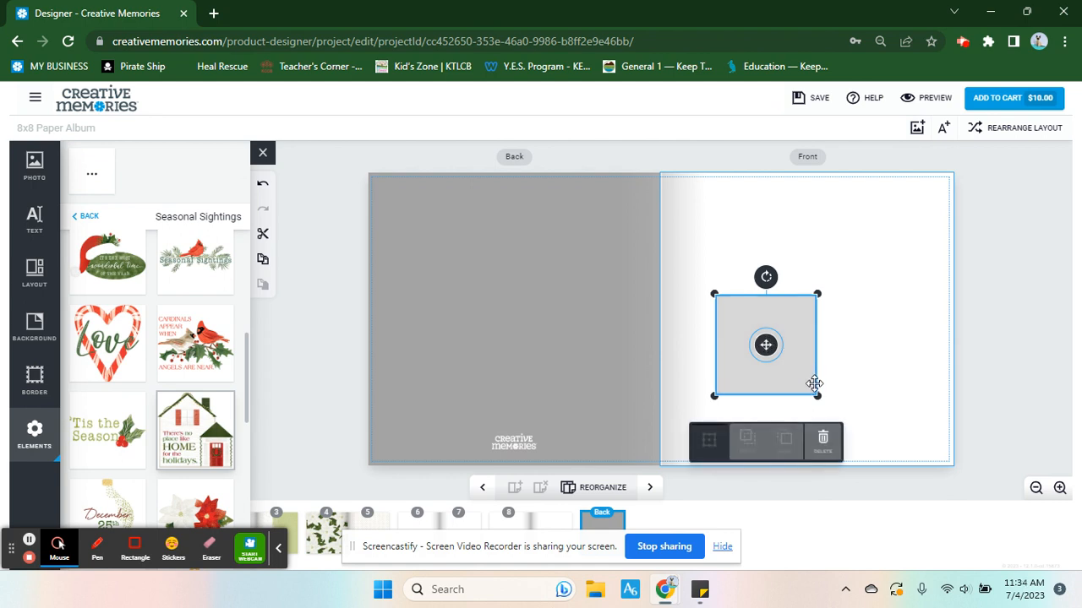
pyautogui.moveTo(816, 396); pyautogui.dragTo(898, 439)
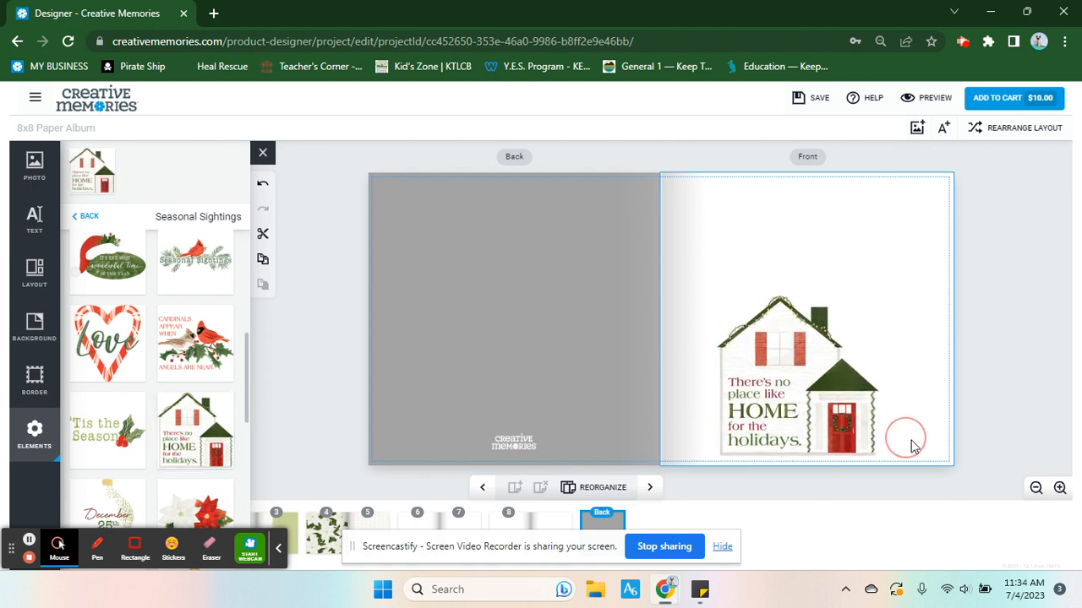
pyautogui.moveTo(717, 293); pyautogui.dragTo(664, 211)
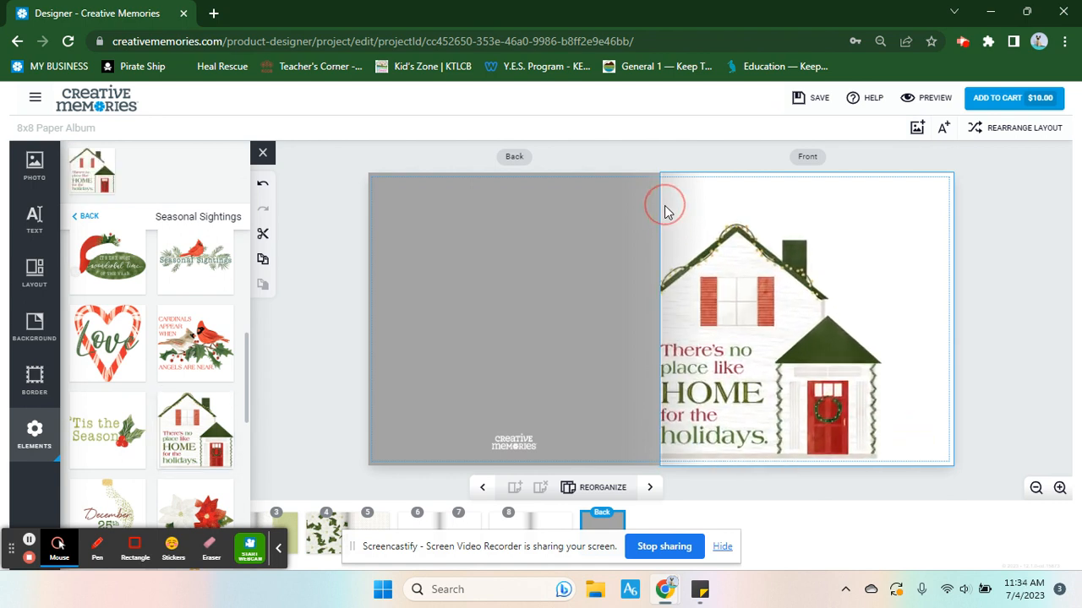
pyautogui.moveTo(729, 323); pyautogui.dragTo(756, 315)
# Apply the green-dotted Seasonal Sightings background to the front cover behind the house, and deselect the element
pyautogui.click(35, 328)
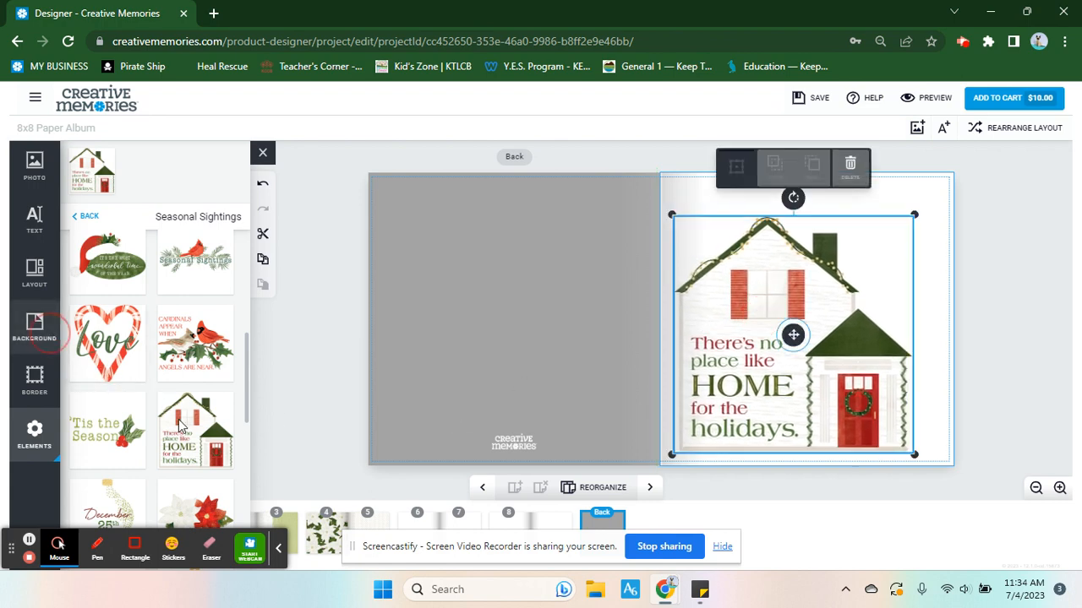
pyautogui.scroll(-5, 181, 423)
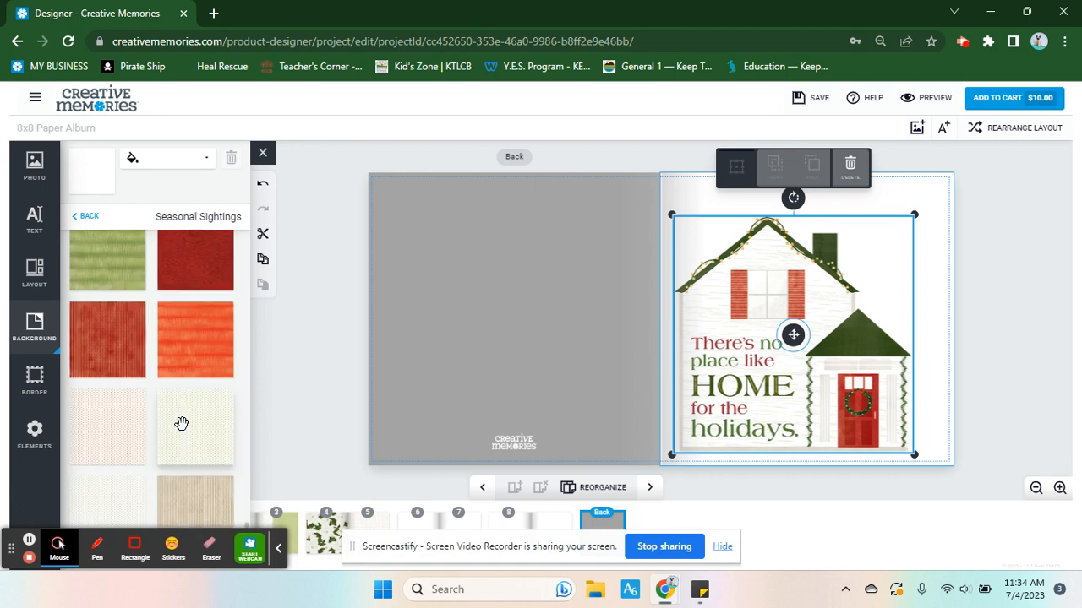
pyautogui.moveTo(197, 428); pyautogui.dragTo(936, 283)
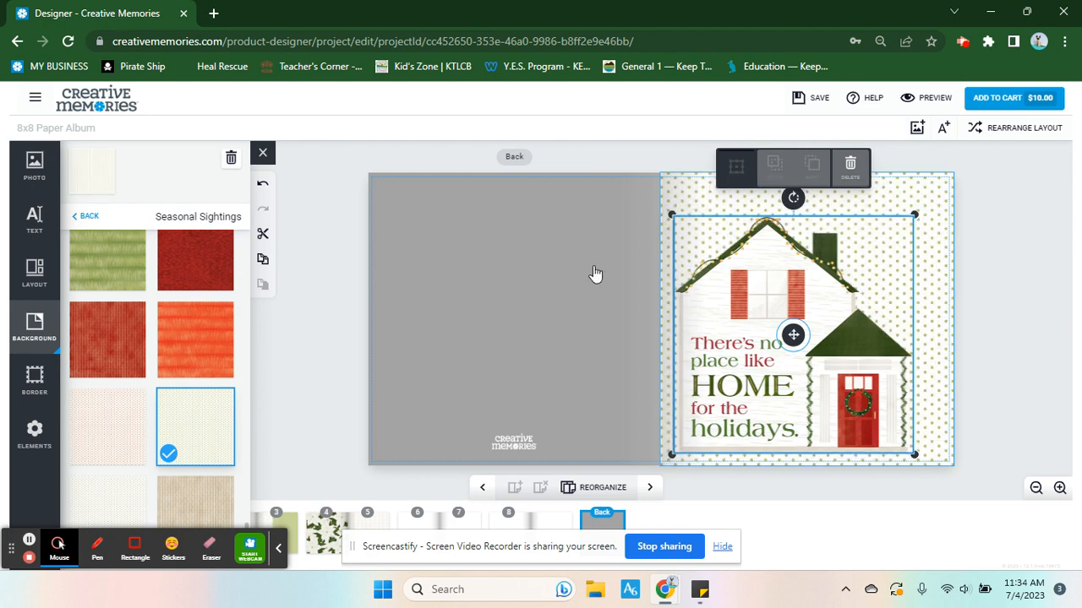
pyautogui.click(309, 298)
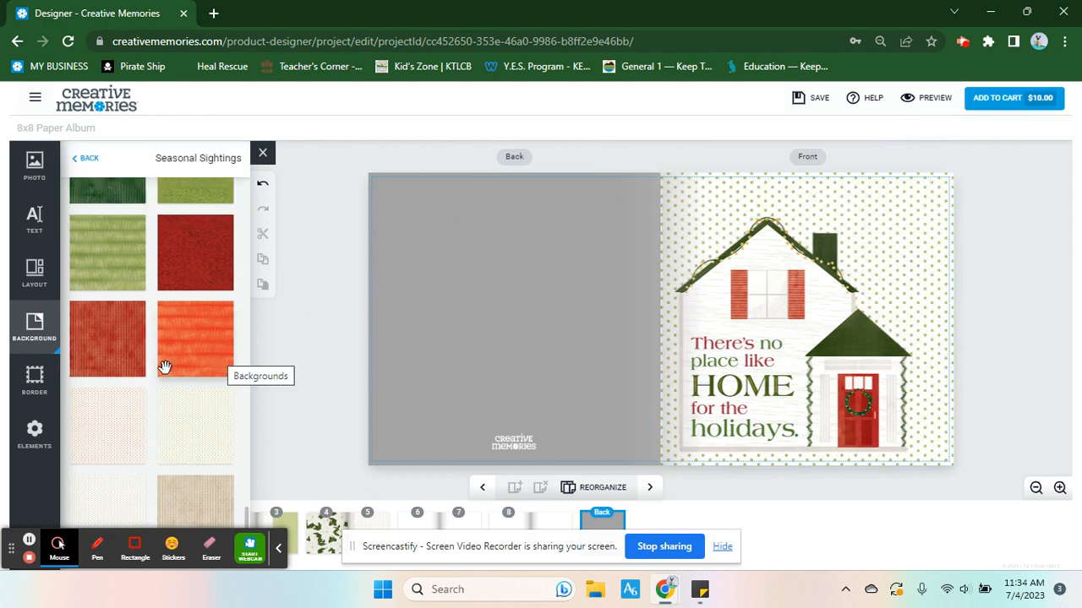
# Add the "All wrapped up in each other" gift element to page 2, enlarge it slightly and place it in the lower outer corner
pyautogui.scroll(3, 165, 366)
pyautogui.scroll(2, 212, 290)
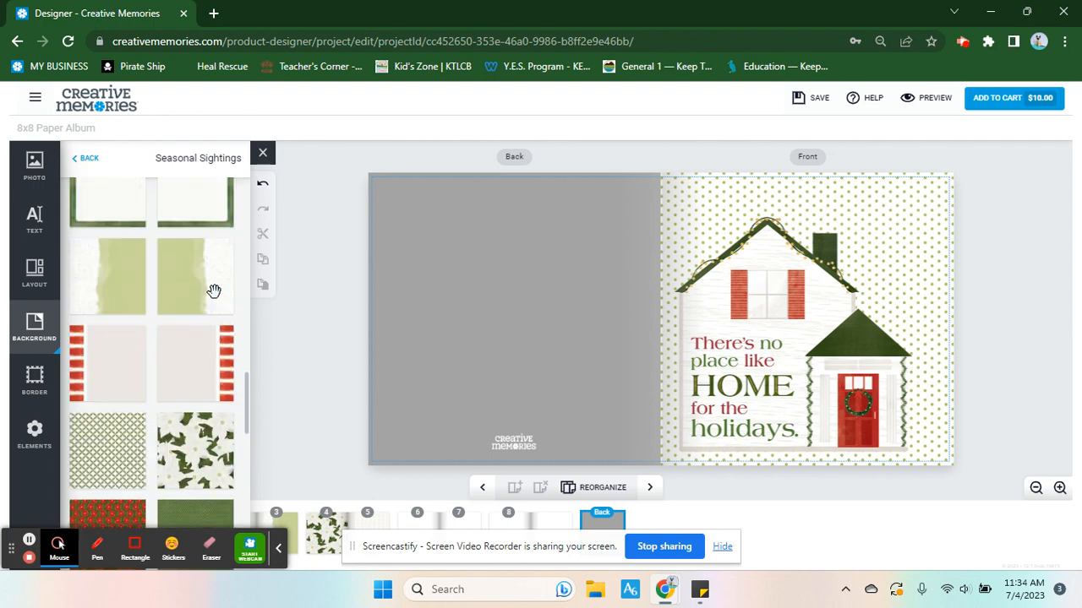
pyautogui.click(650, 489)
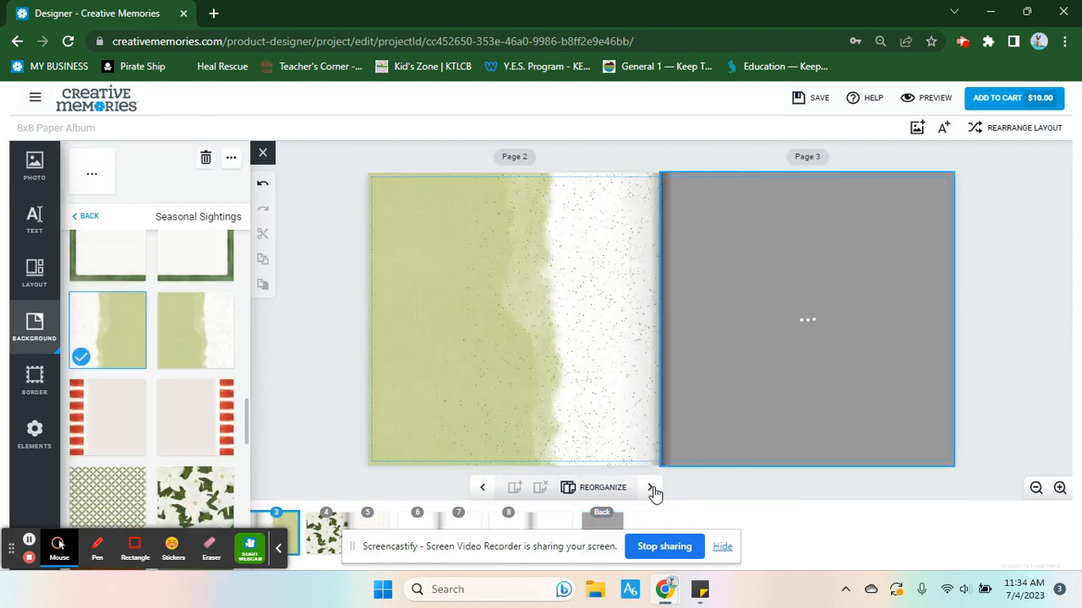
pyautogui.click(34, 433)
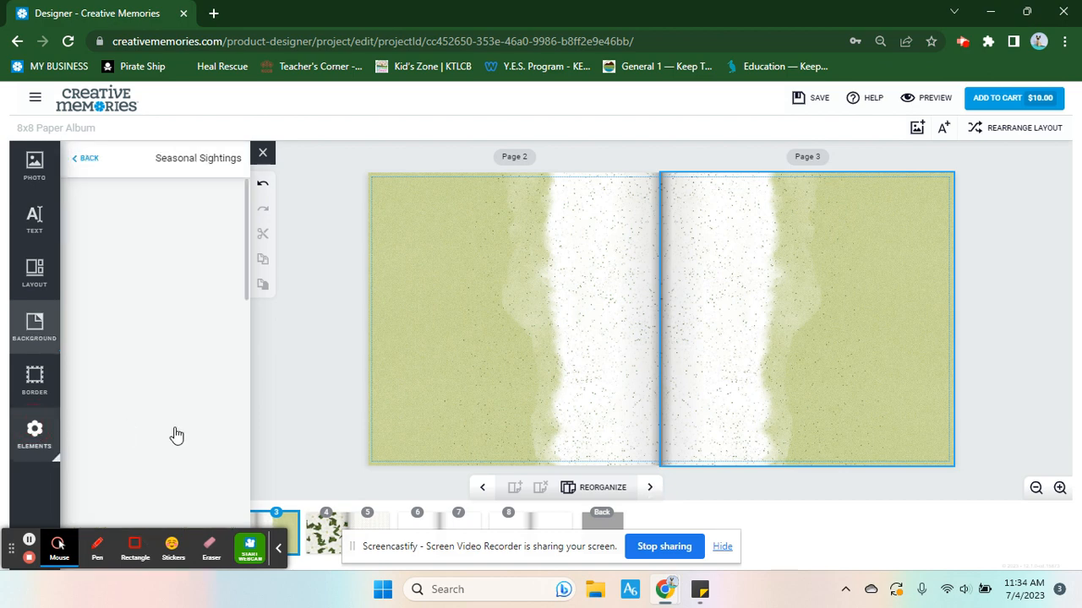
pyautogui.scroll(-1, 173, 426)
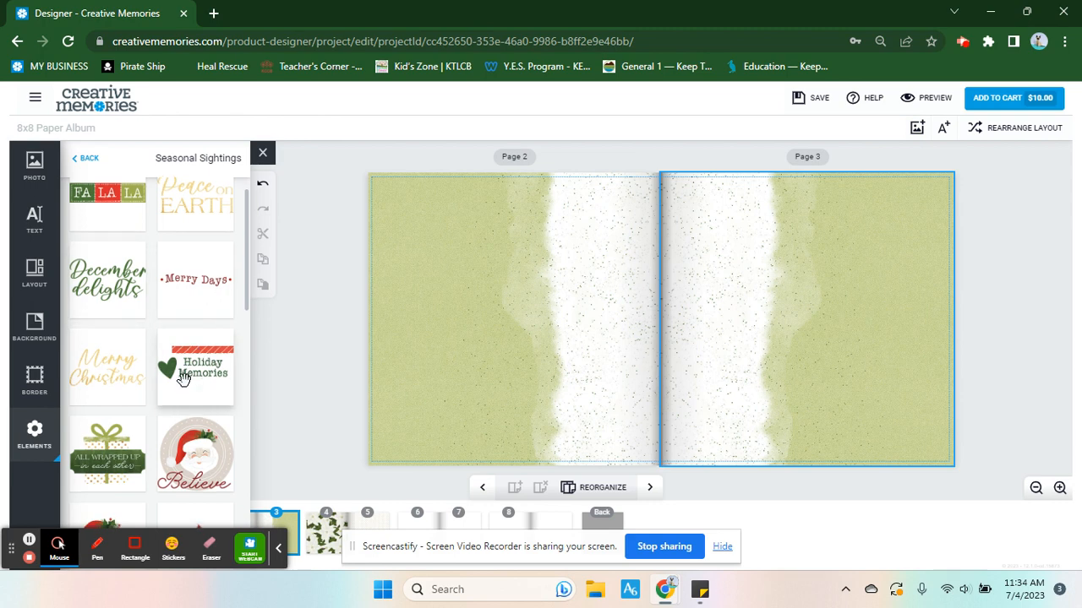
pyautogui.scroll(-4, 116, 319)
pyautogui.moveTo(107, 262); pyautogui.dragTo(456, 411)
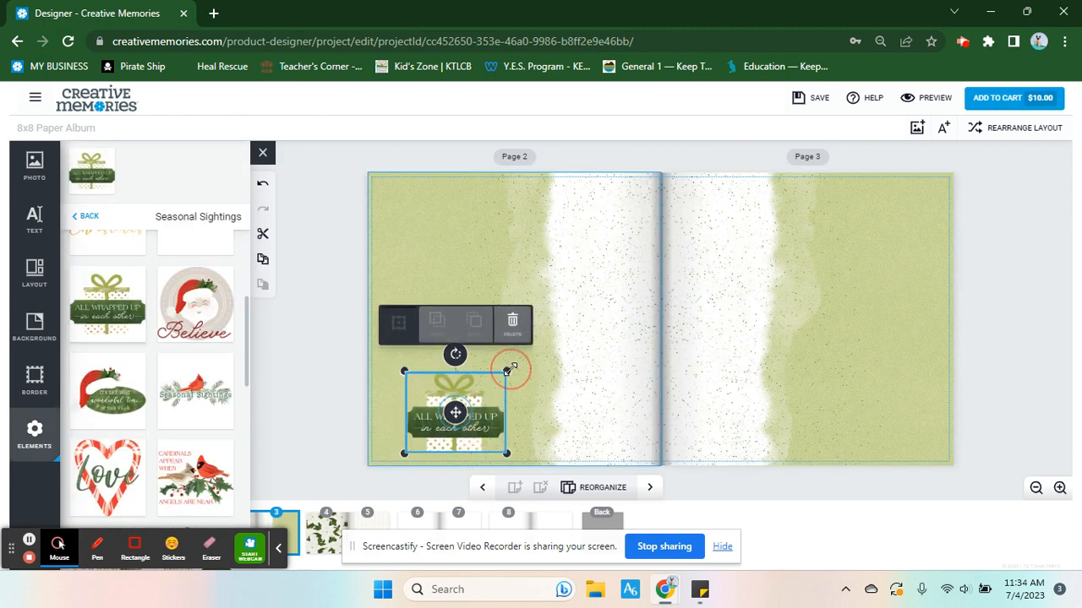
pyautogui.moveTo(506, 372); pyautogui.dragTo(597, 328)
pyautogui.moveTo(517, 383); pyautogui.dragTo(475, 391)
pyautogui.moveTo(533, 324); pyautogui.dragTo(488, 360)
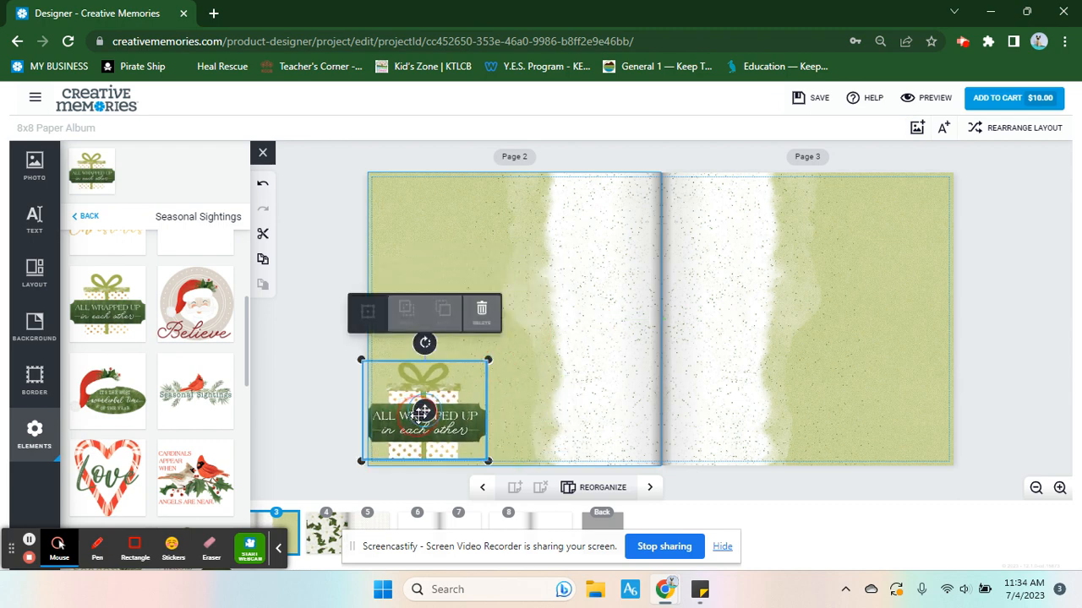
# Nudge the gift element just inside page 2's outer edge and add the three-hearts Seasonal Sightings element to page 1's lower outer corner
pyautogui.moveTo(418, 416); pyautogui.dragTo(420, 417)
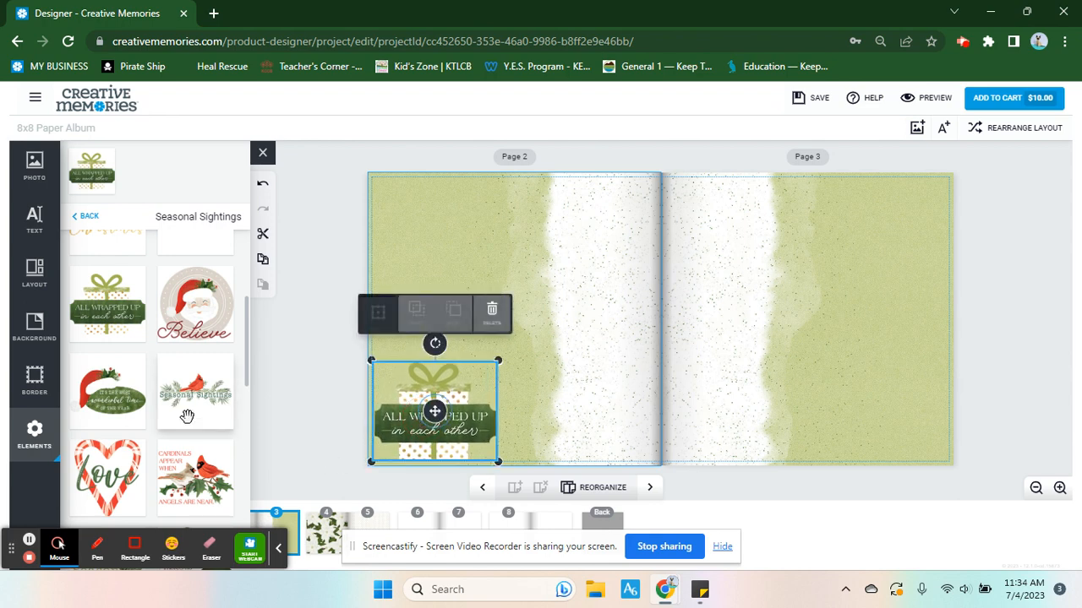
pyautogui.scroll(-2, 187, 416)
pyautogui.click(483, 488)
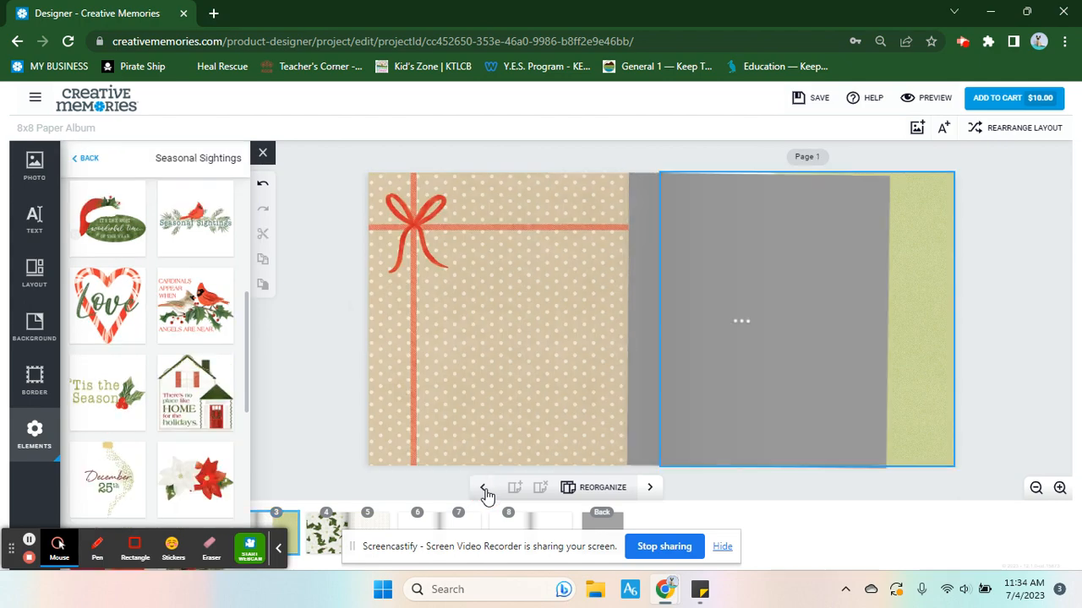
pyautogui.scroll(-3, 128, 373)
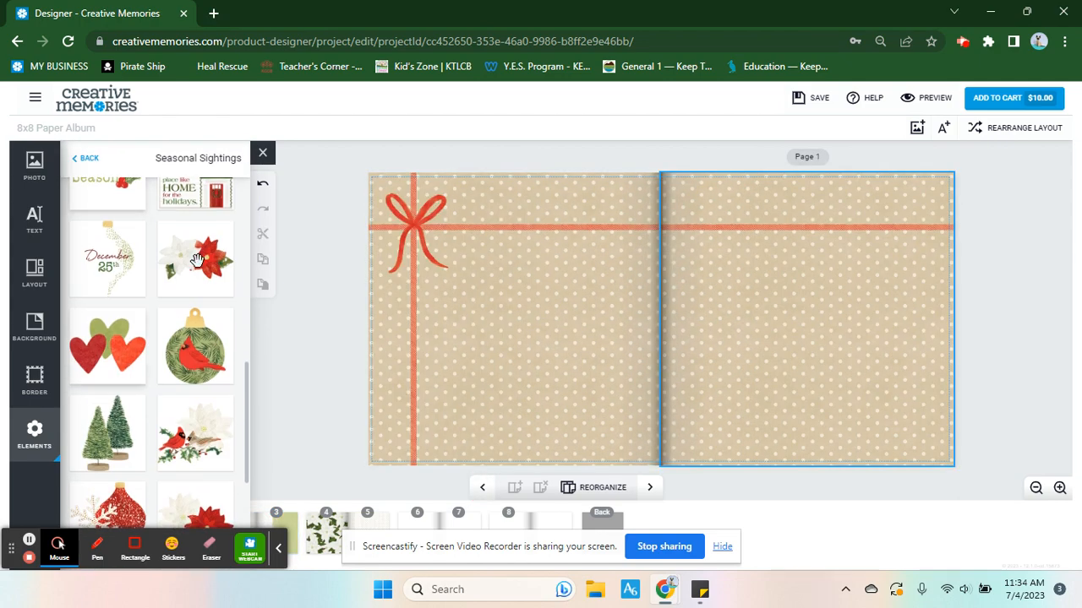
pyautogui.moveTo(127, 326); pyautogui.dragTo(899, 426)
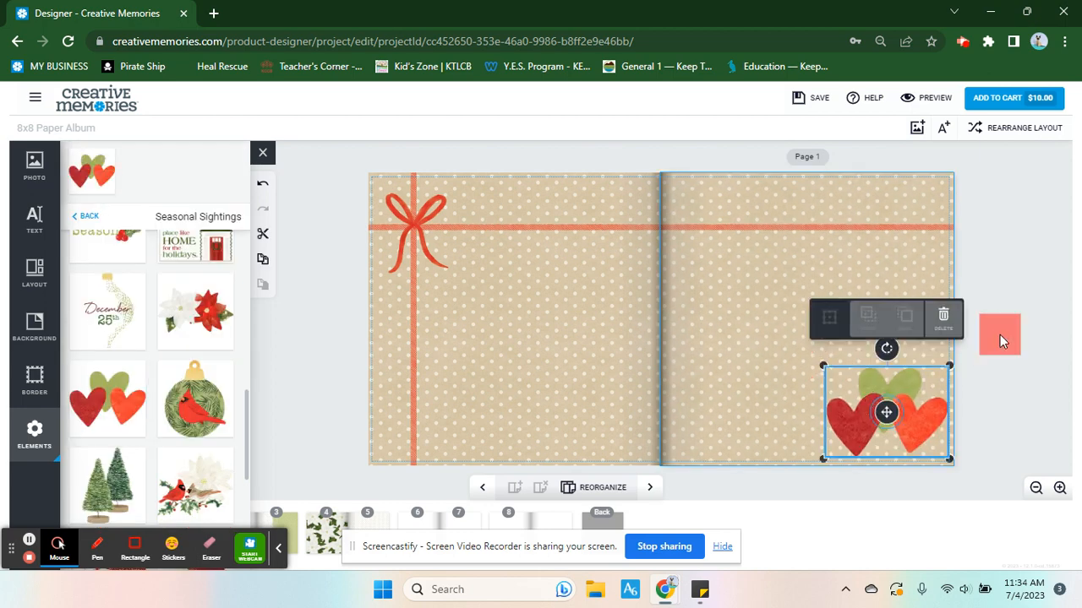
pyautogui.click(999, 338)
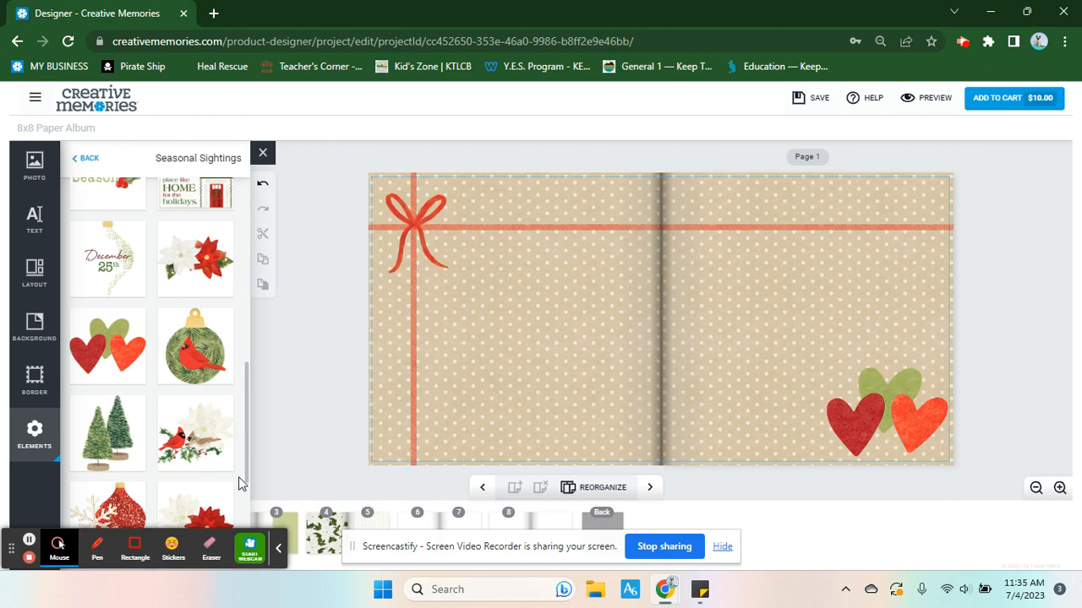
# Upload the woman's portrait photo from the Downloads folder into the project's imported photos
pyautogui.scroll(10, 150, 222)
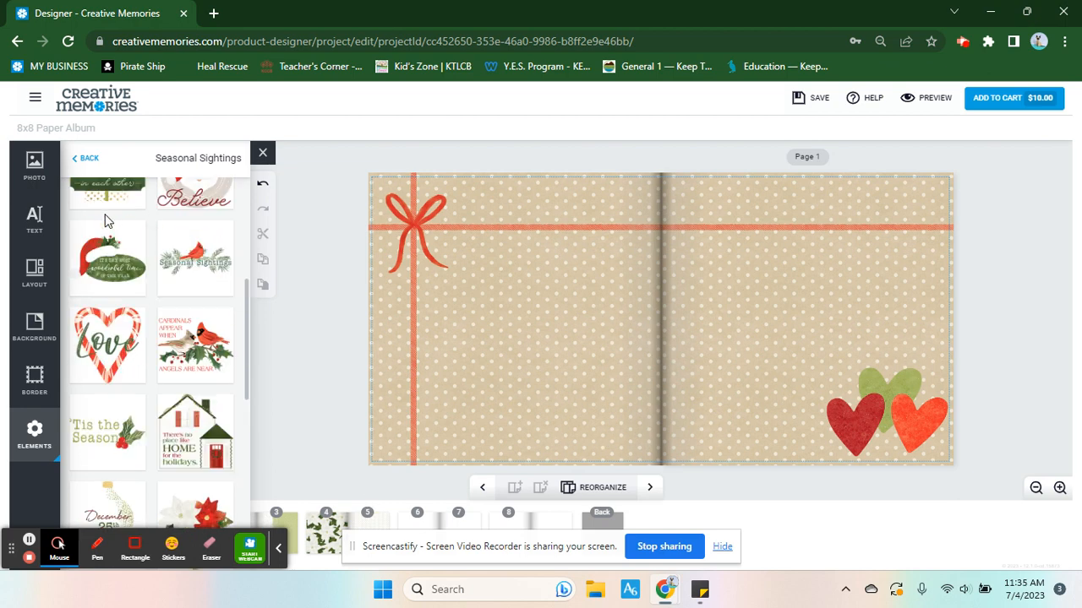
pyautogui.click(89, 163)
pyautogui.click(46, 174)
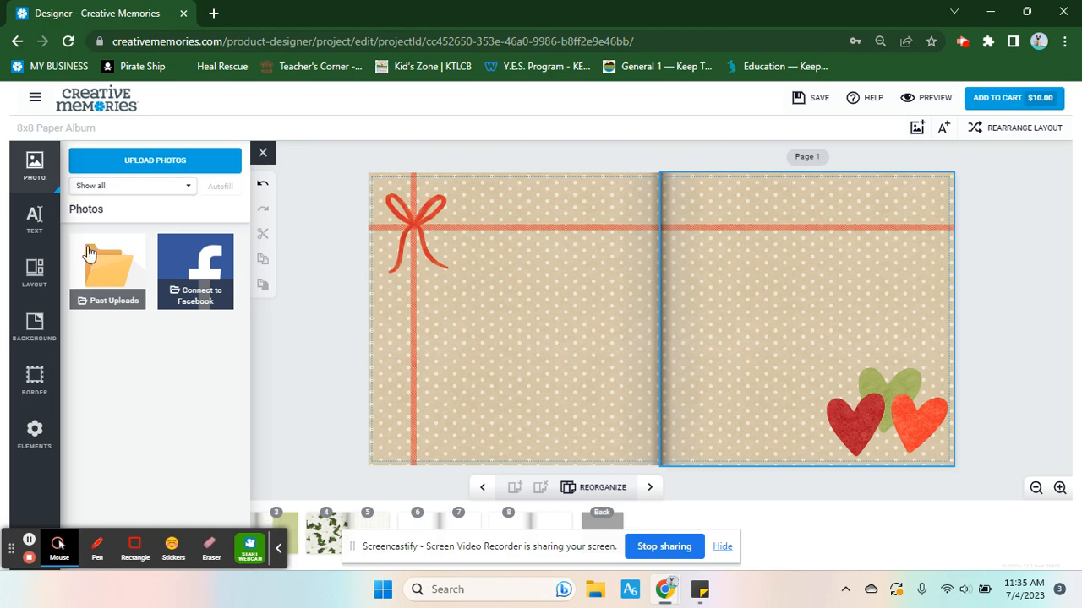
pyautogui.click(152, 160)
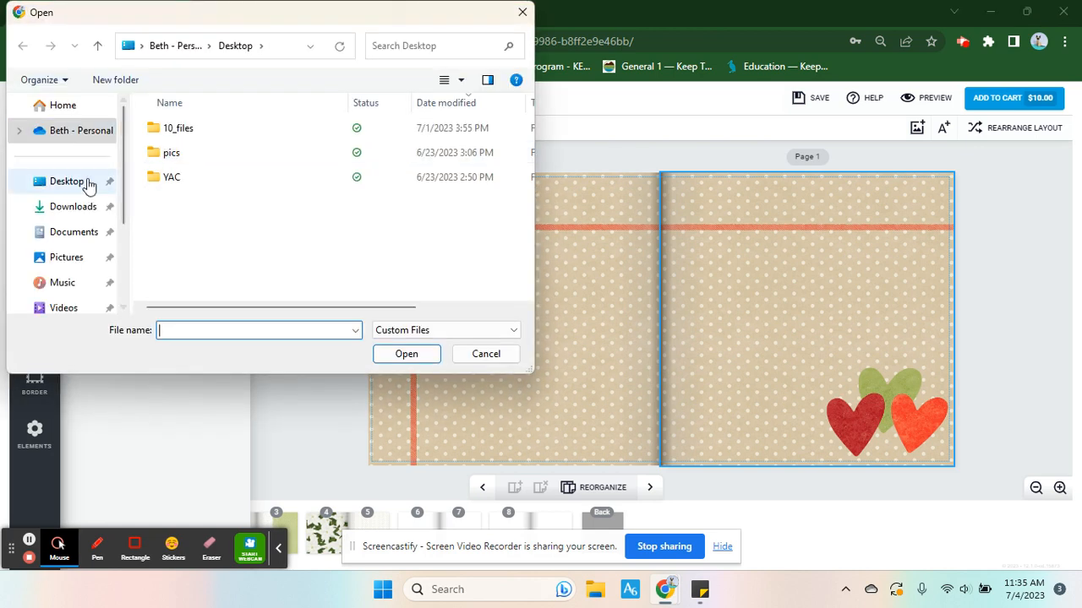
pyautogui.click(88, 184)
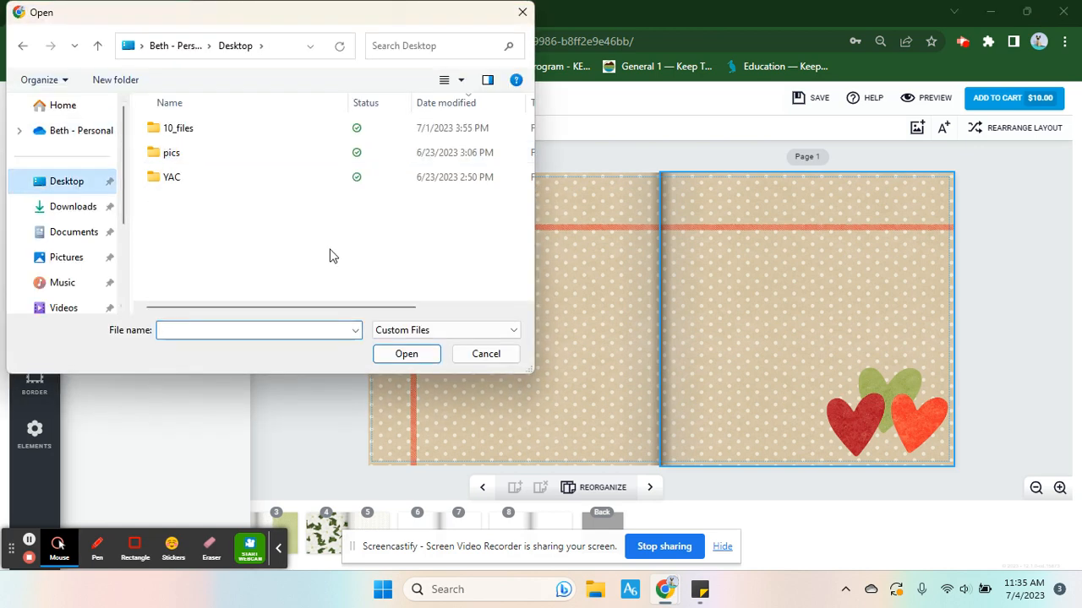
pyautogui.click(84, 209)
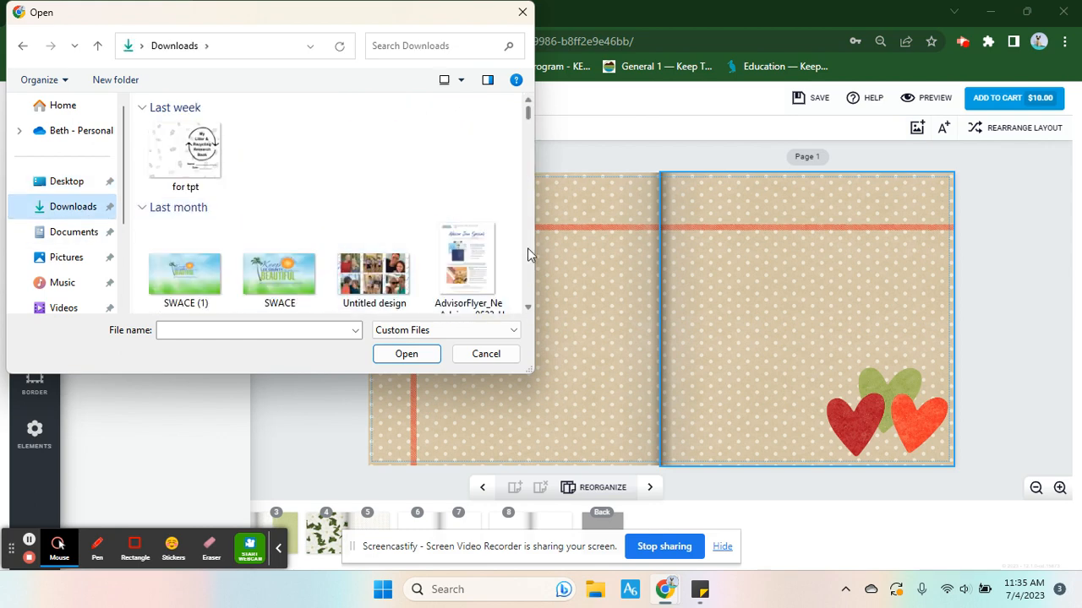
pyautogui.scroll(-2, 527, 241)
pyautogui.scroll(-3, 312, 268)
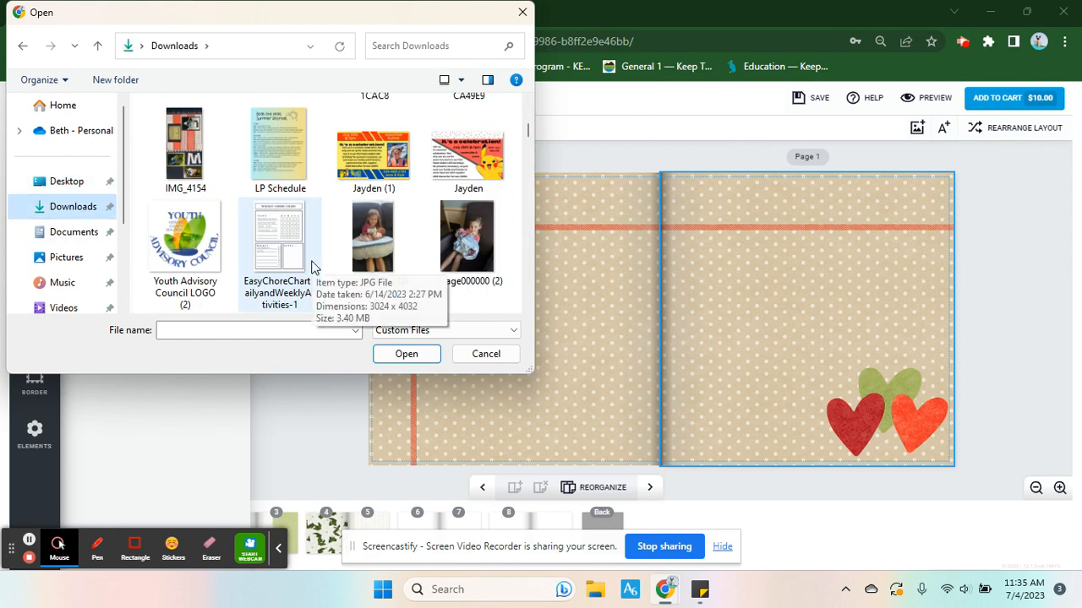
pyautogui.scroll(-3, 311, 267)
pyautogui.click(478, 127)
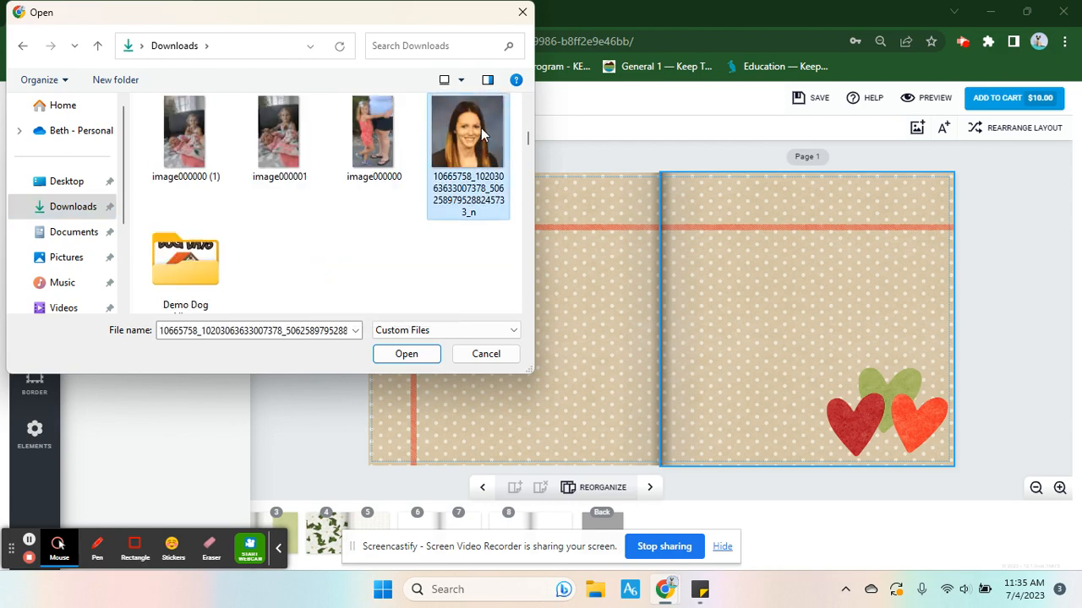
pyautogui.click(409, 350)
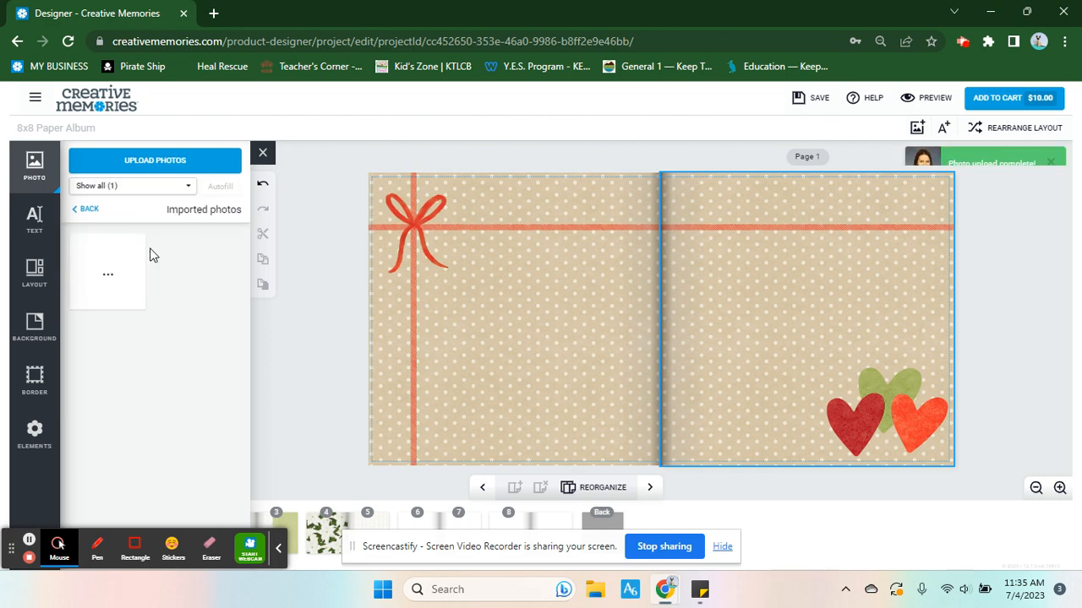
# Place the uploaded portrait on the inside front cover, shrink it and tilt it counter-clockwise
pyautogui.moveTo(108, 291); pyautogui.dragTo(535, 331)
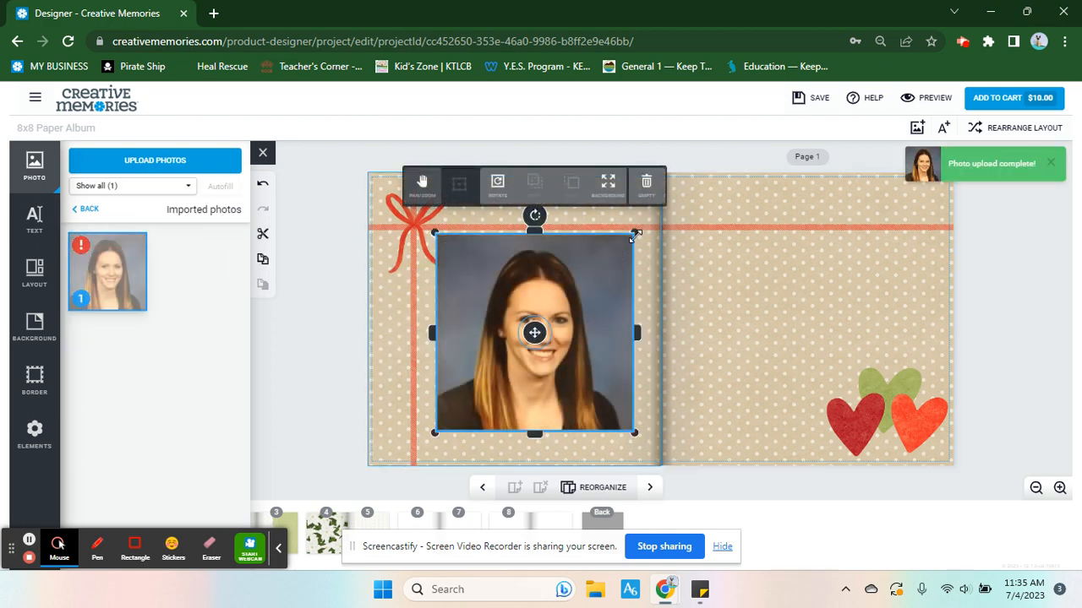
pyautogui.moveTo(635, 235); pyautogui.dragTo(561, 281)
pyautogui.moveTo(494, 353); pyautogui.dragTo(485, 242)
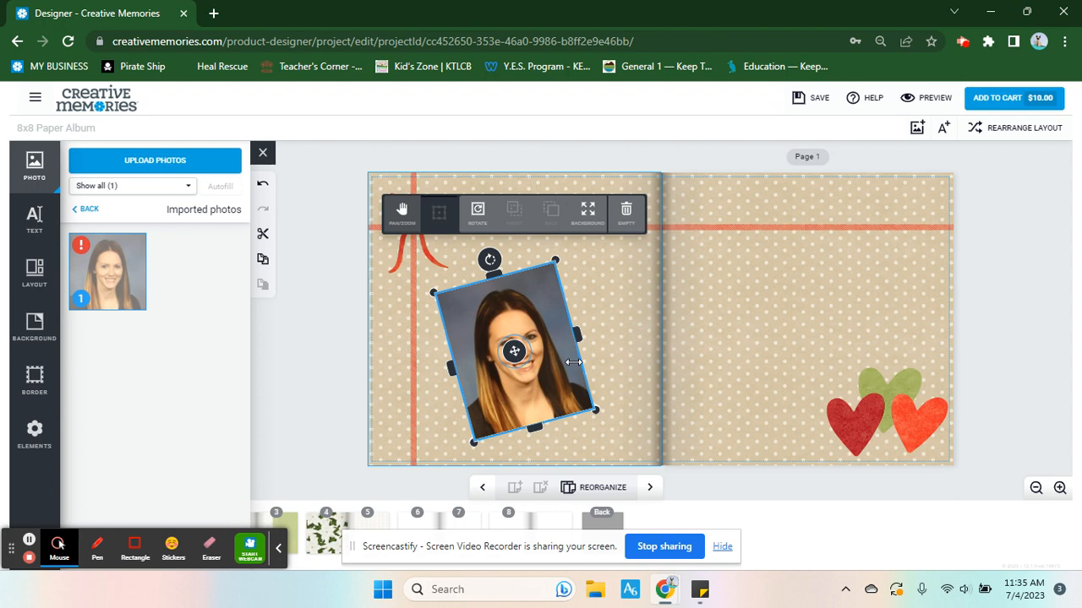
# Try the portrait as the page's full background, minimize it back to a framed photo and narrow it from both sides
pyautogui.click(587, 213)
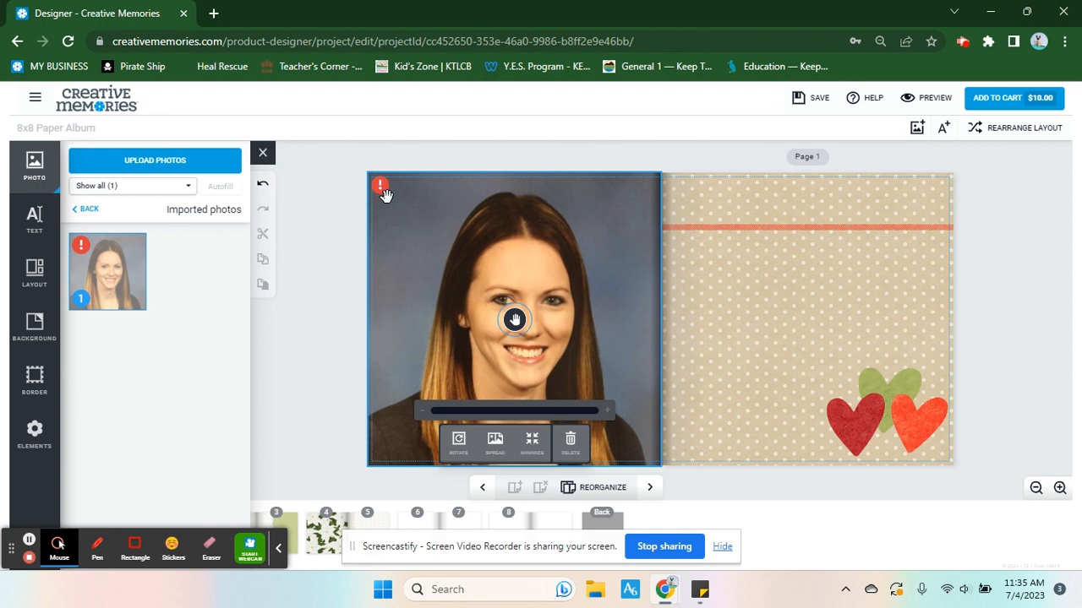
pyautogui.click(533, 441)
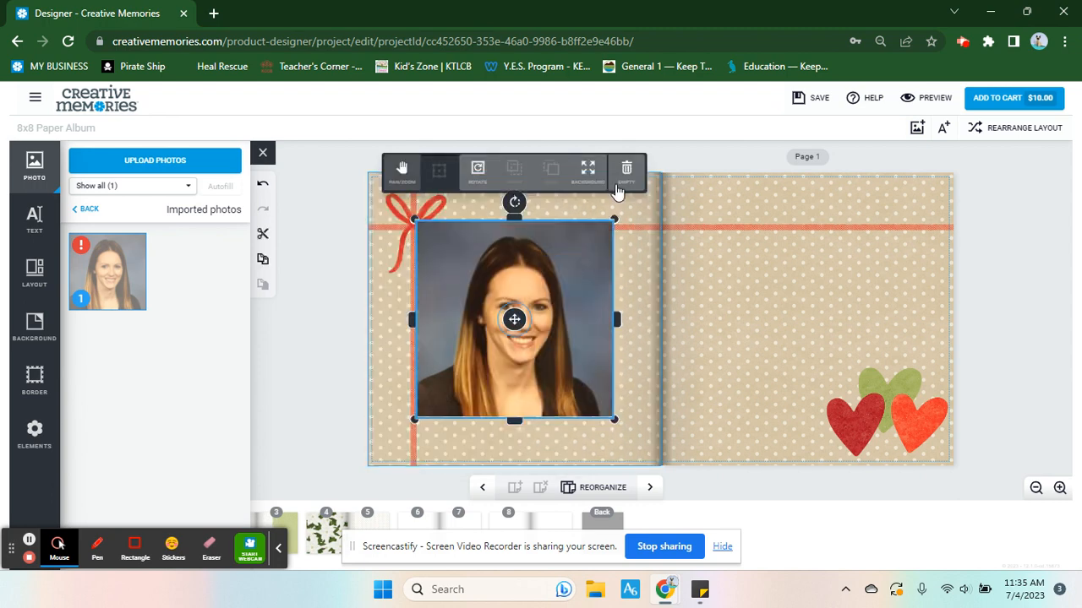
pyautogui.moveTo(607, 321); pyautogui.dragTo(594, 318)
pyautogui.moveTo(414, 320); pyautogui.dragTo(442, 322)
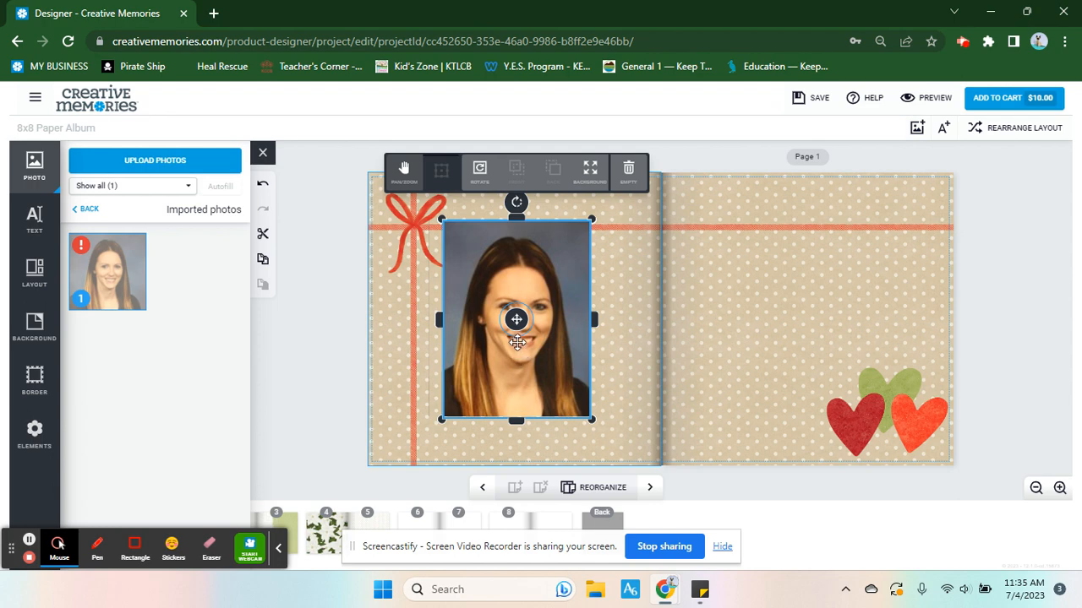
# Move the portrait onto page 1 beside the hearts, and remove the photo and its frame from the page
pyautogui.moveTo(517, 342); pyautogui.dragTo(754, 371)
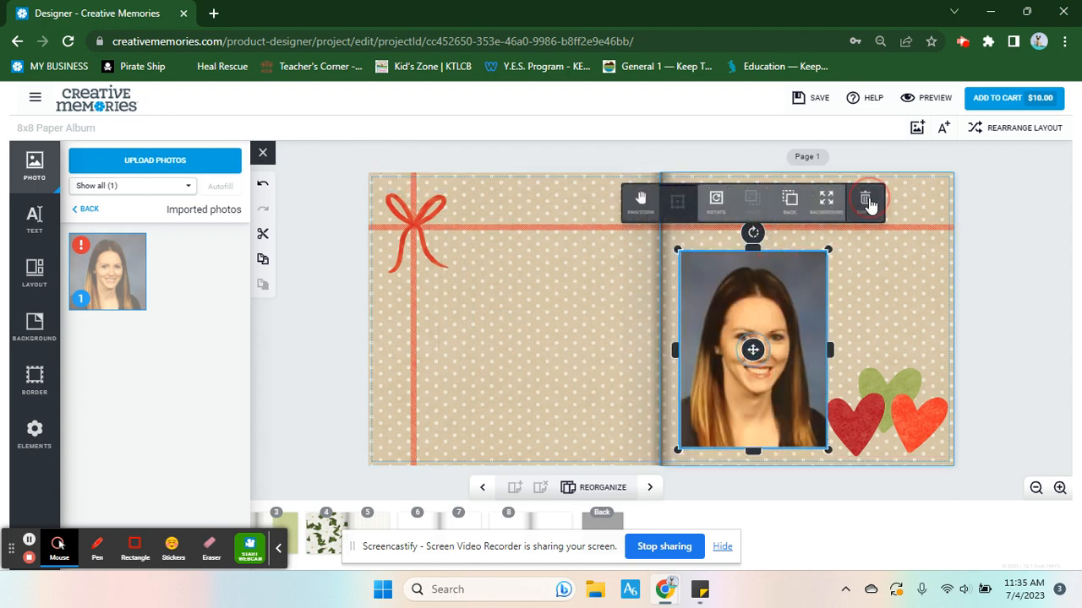
pyautogui.click(866, 203)
pyautogui.click(861, 202)
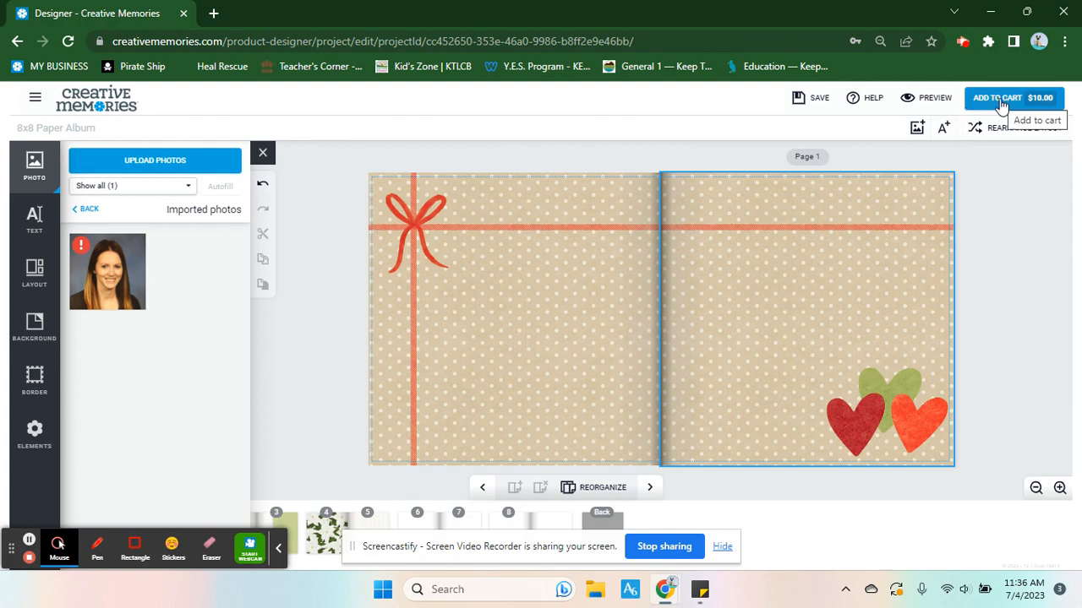
# Preview the album's front cover and pages 1 to 3, and approve the project for adding to the cart
pyautogui.click(937, 103)
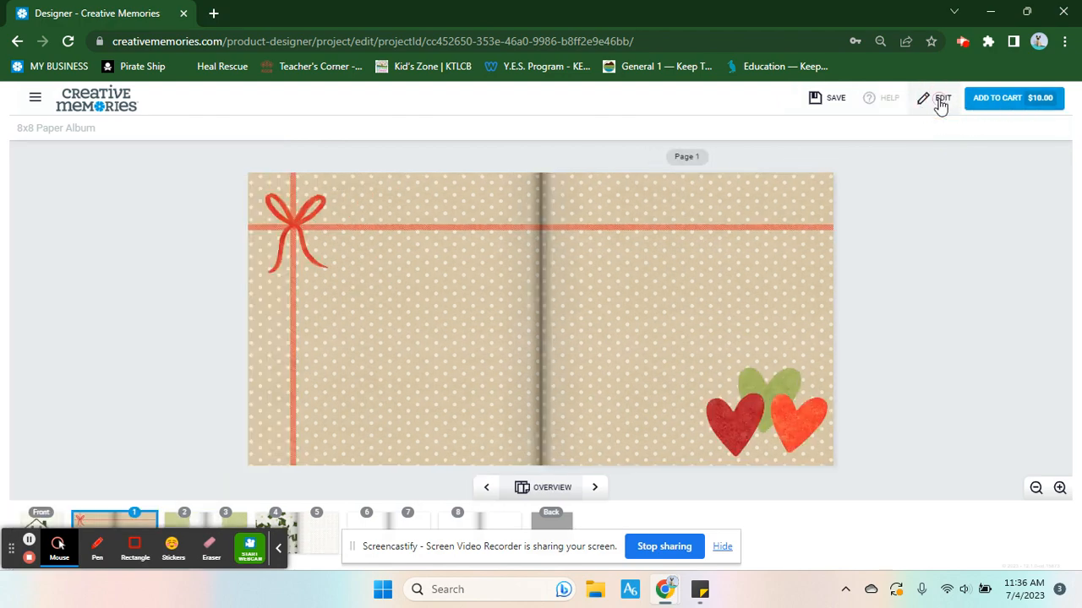
pyautogui.click(487, 491)
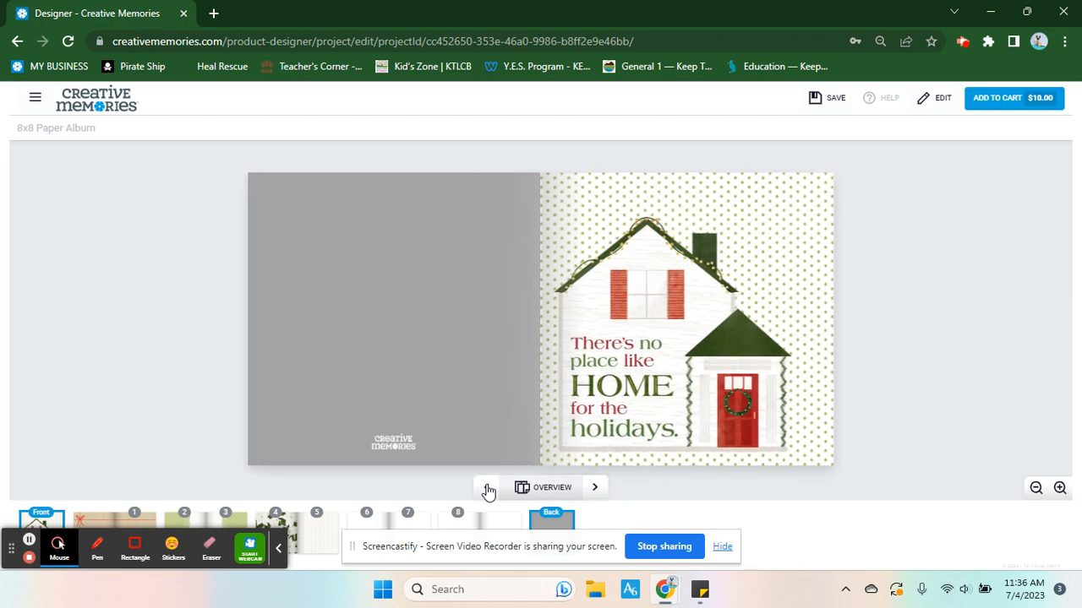
pyautogui.click(593, 490)
pyautogui.click(594, 492)
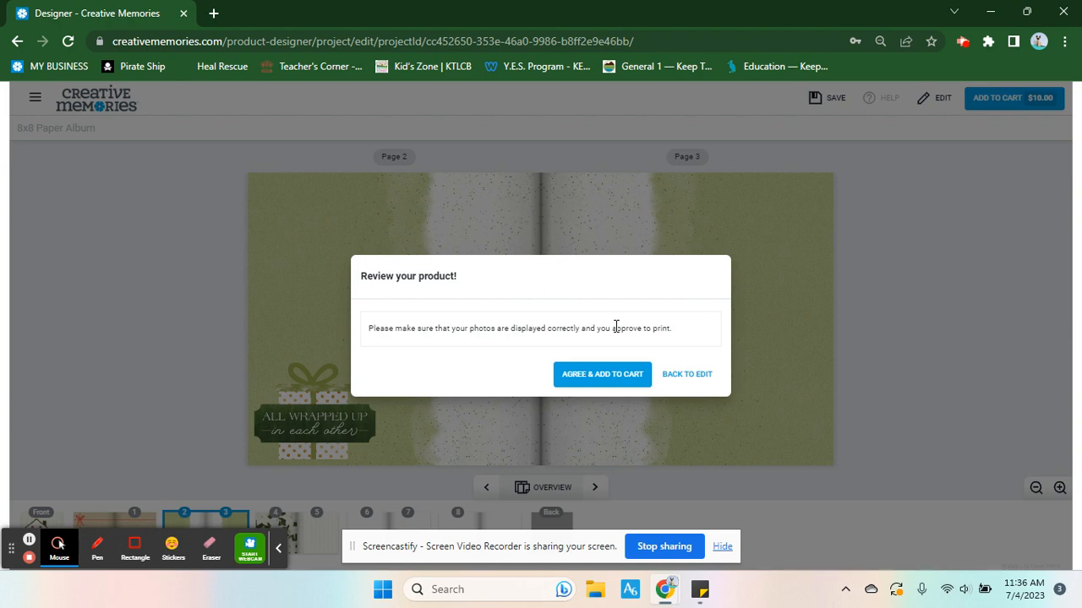
pyautogui.click(605, 374)
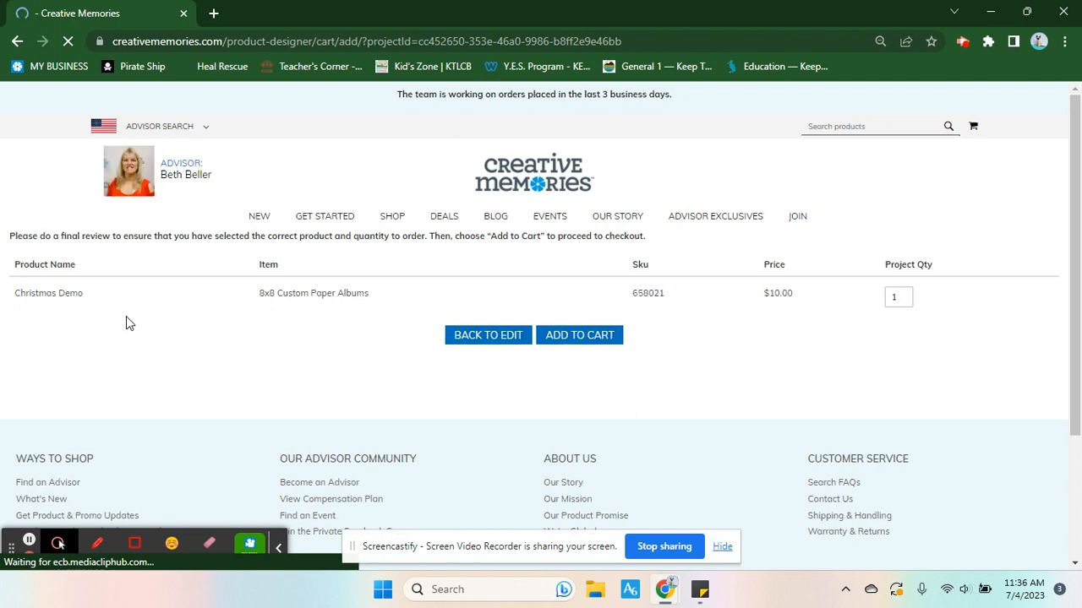
pyautogui.click(80, 292)
pyautogui.moveTo(81, 291); pyautogui.dragTo(5, 293)
pyautogui.click(35, 292)
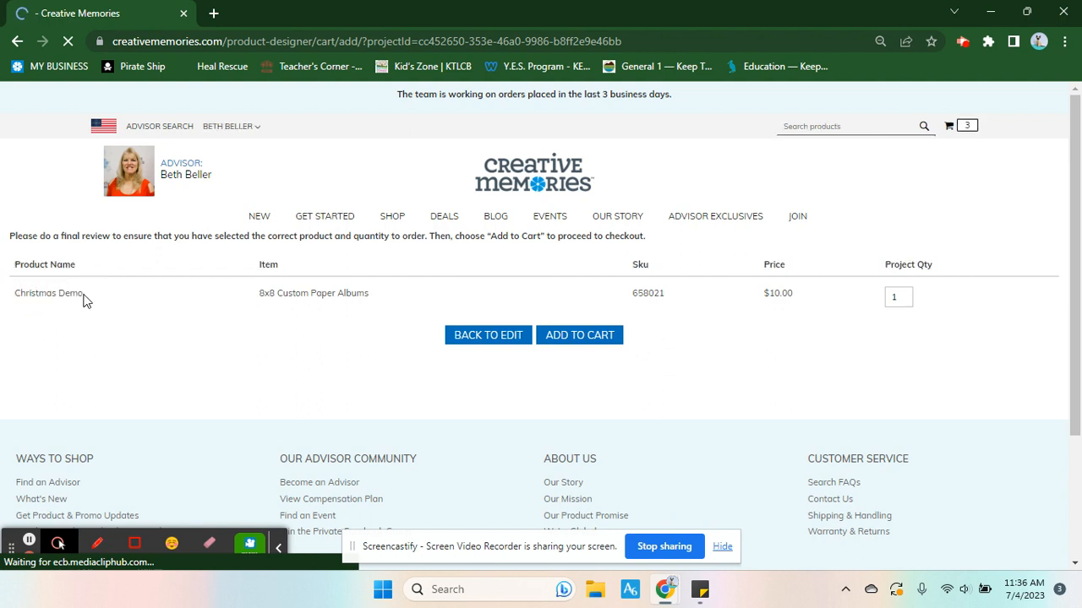
pyautogui.click(81, 294)
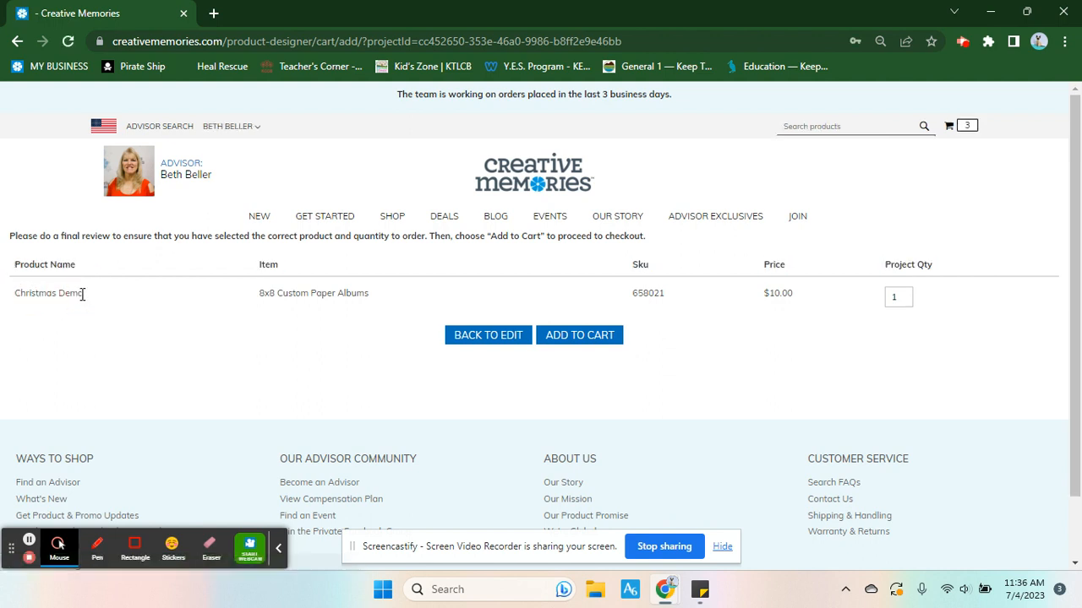